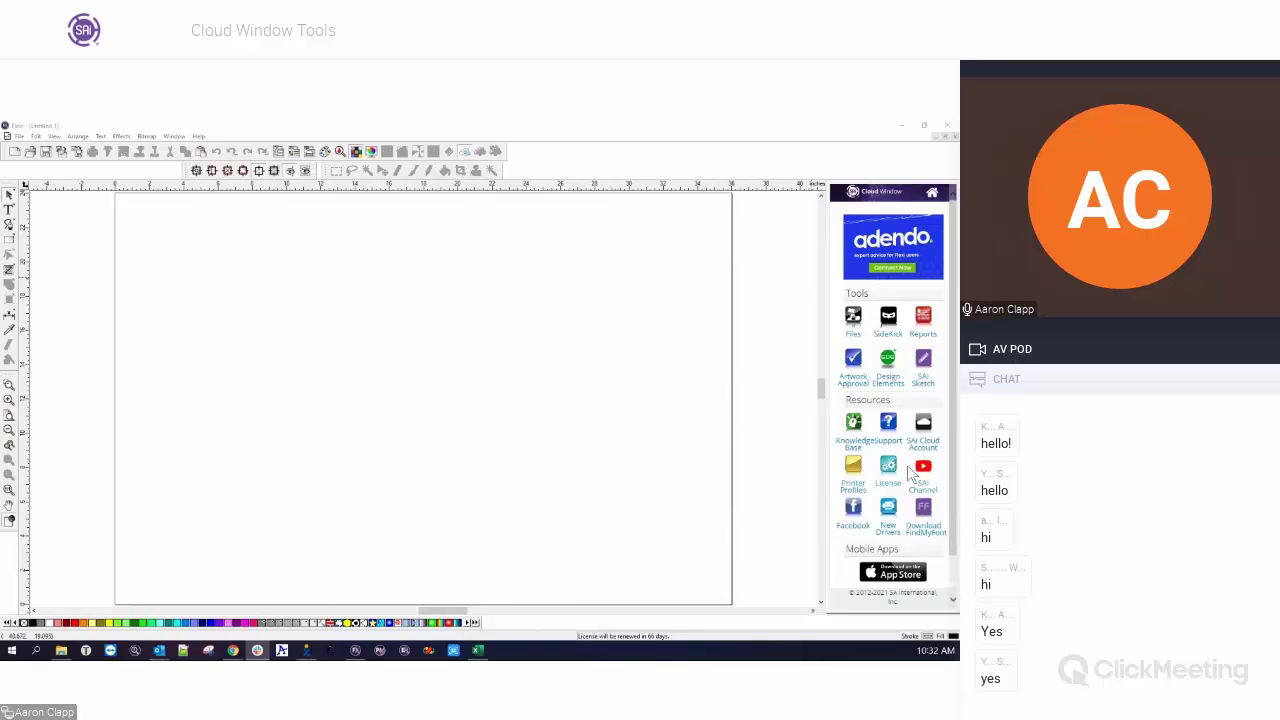
# Hide and re-show the Cloud Window panel, then open and dismiss the display options unchanged.
pyautogui.click(464, 152)
pyautogui.click(464, 152)
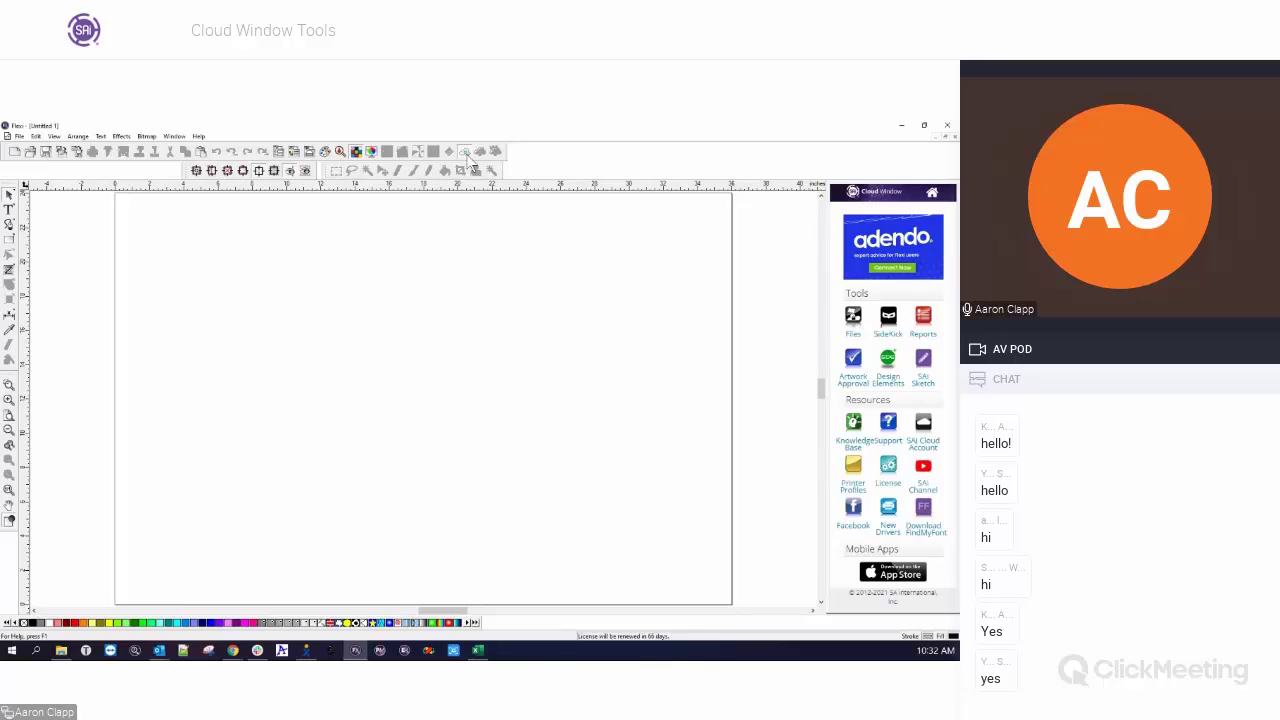
pyautogui.click(56, 137)
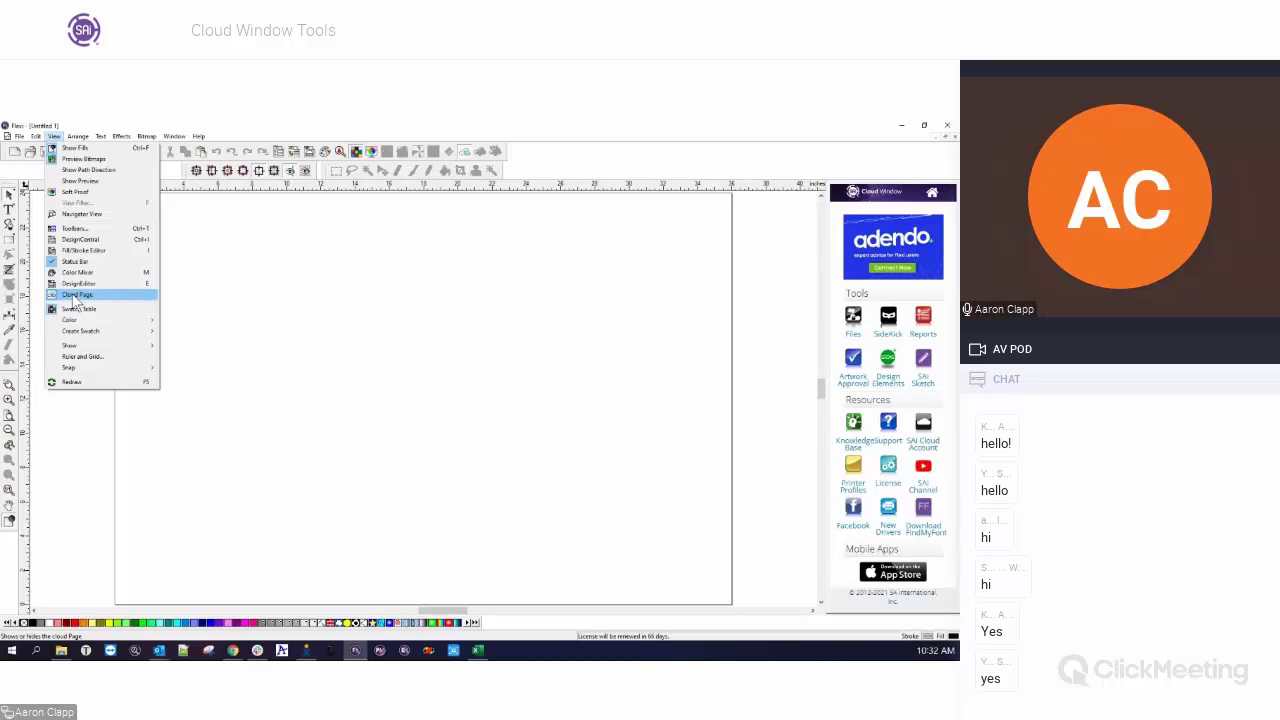
pyautogui.click(325, 307)
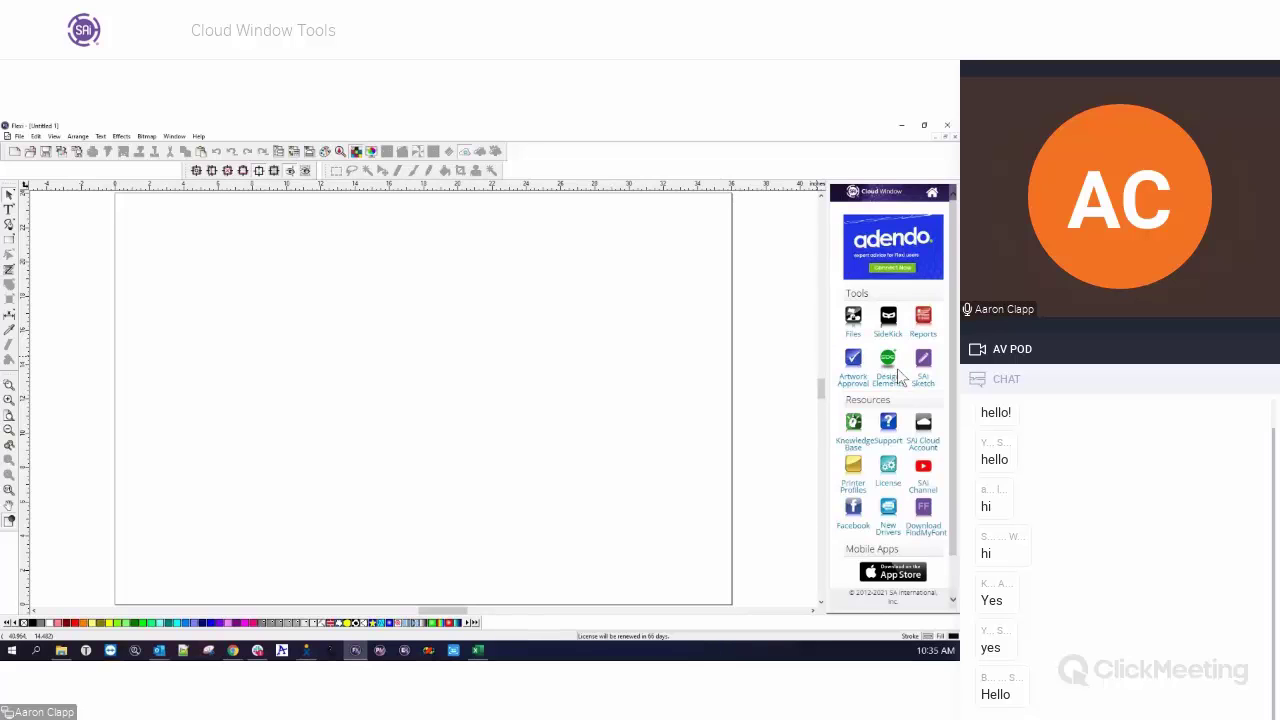
# Open the Cloud Window's Files page and scroll through the 17 stored files.
pyautogui.click(853, 320)
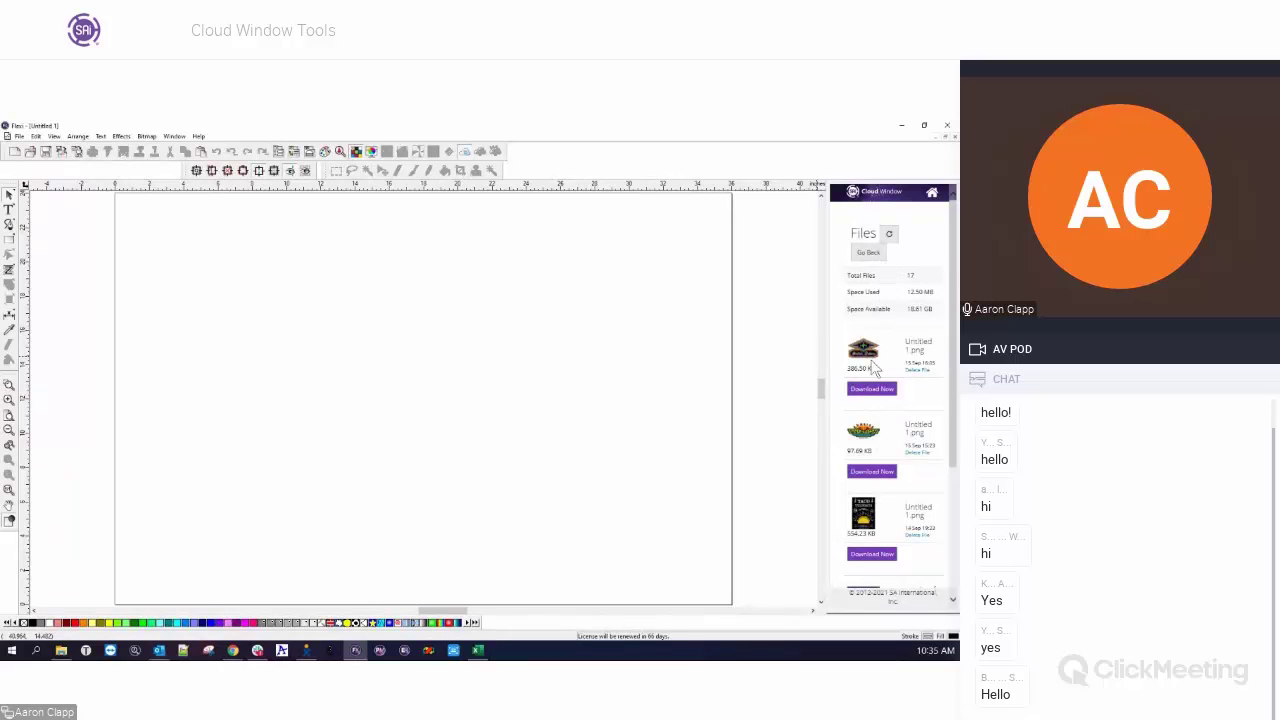
pyautogui.scroll(-3, 878, 366)
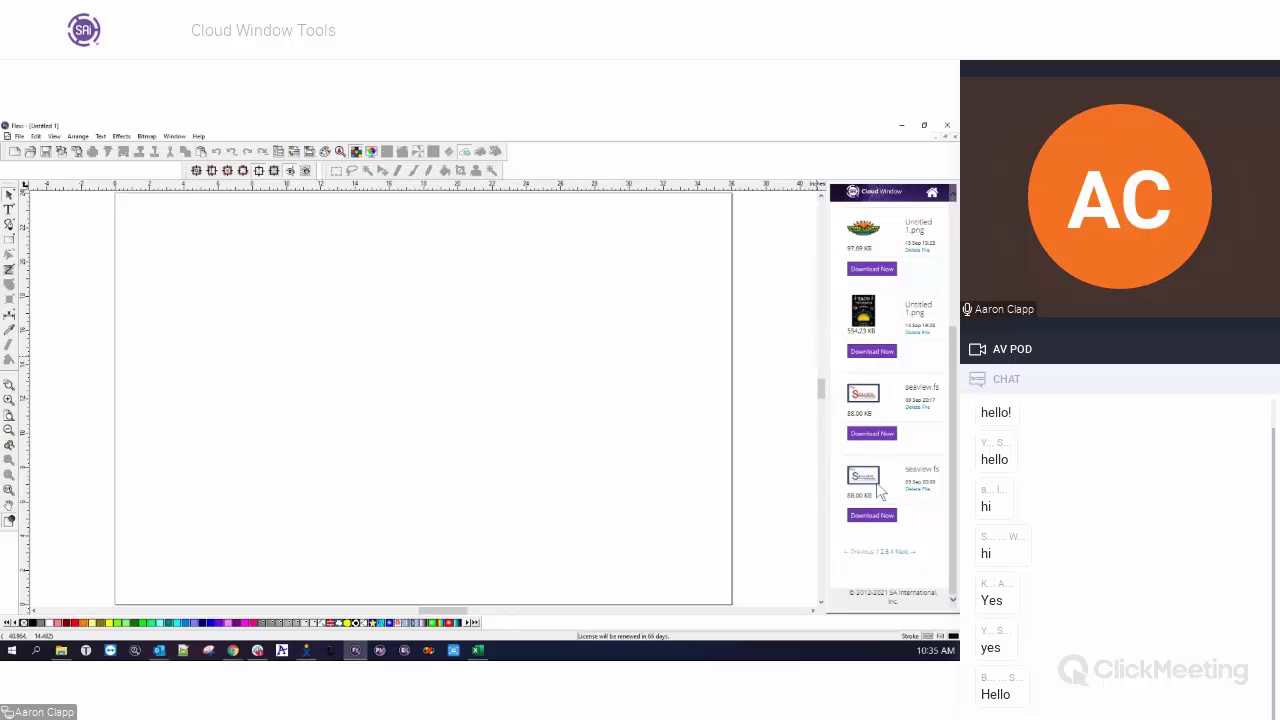
pyautogui.scroll(1, 874, 402)
pyautogui.scroll(2, 874, 400)
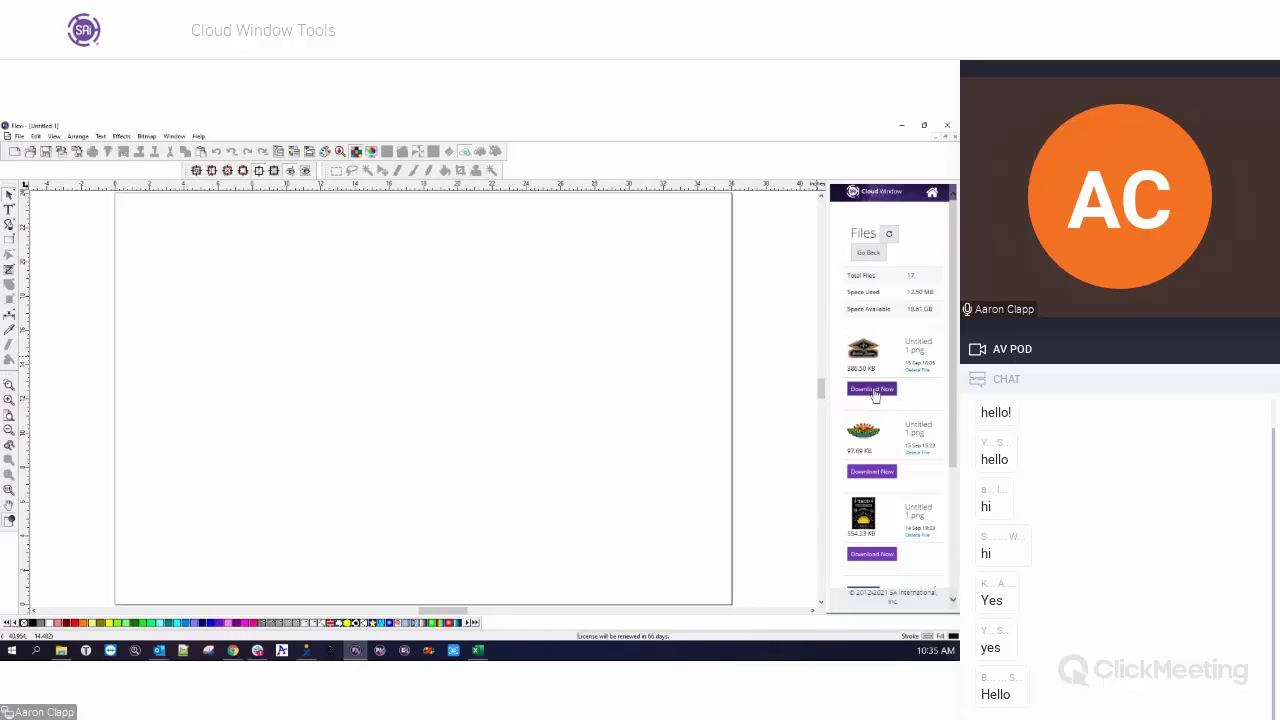
# Check the File menu for Archive to Cloud, then select the 18.81 GB space available.
pyautogui.click(19, 136)
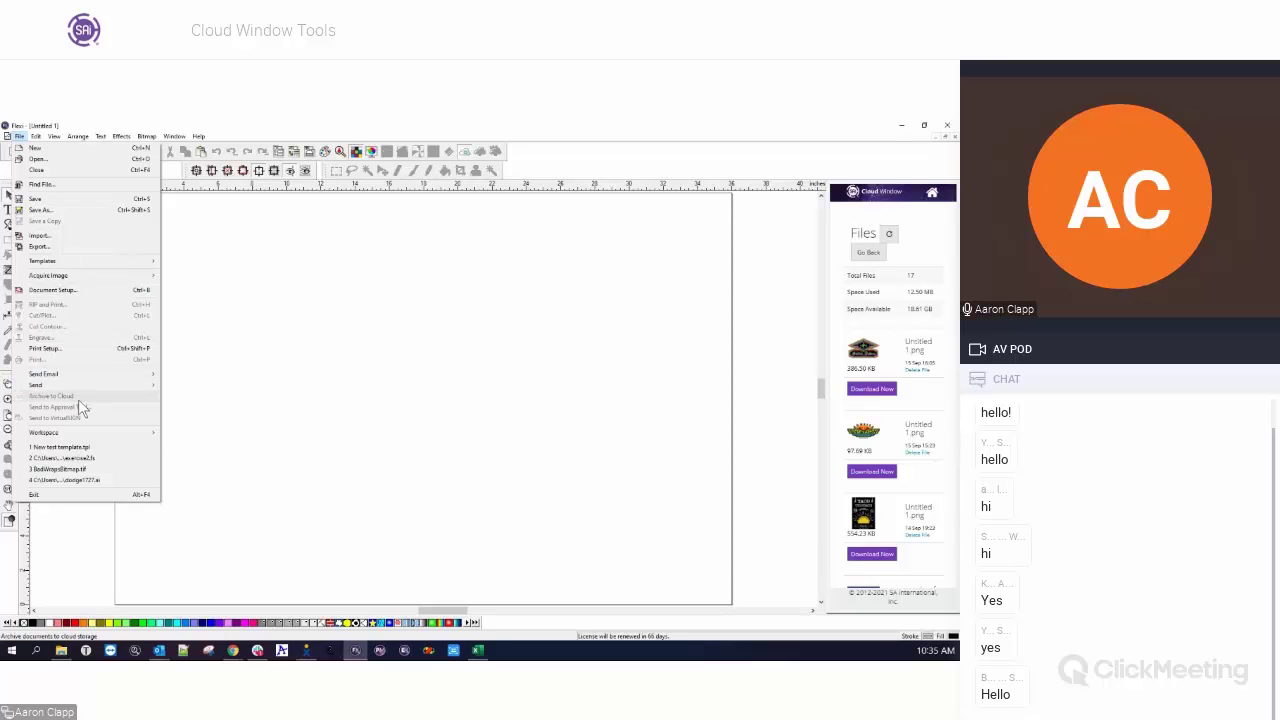
pyautogui.click(430, 398)
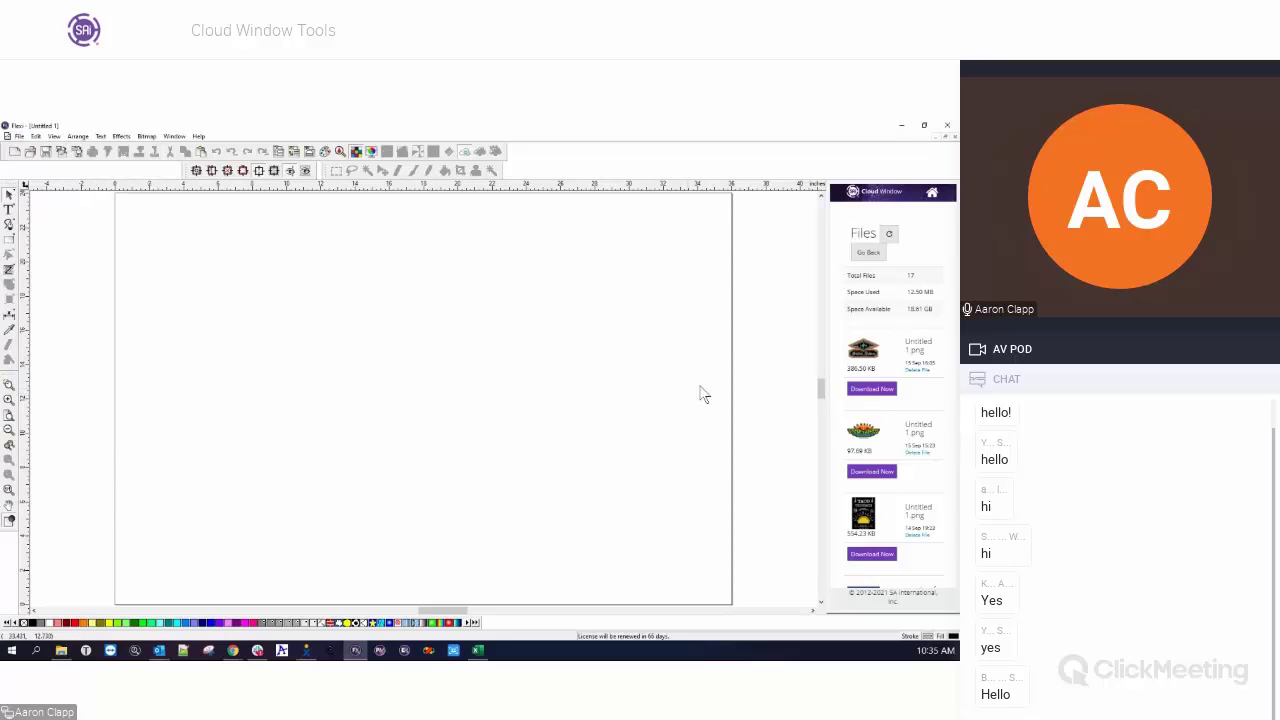
pyautogui.doubleClick(916, 318)
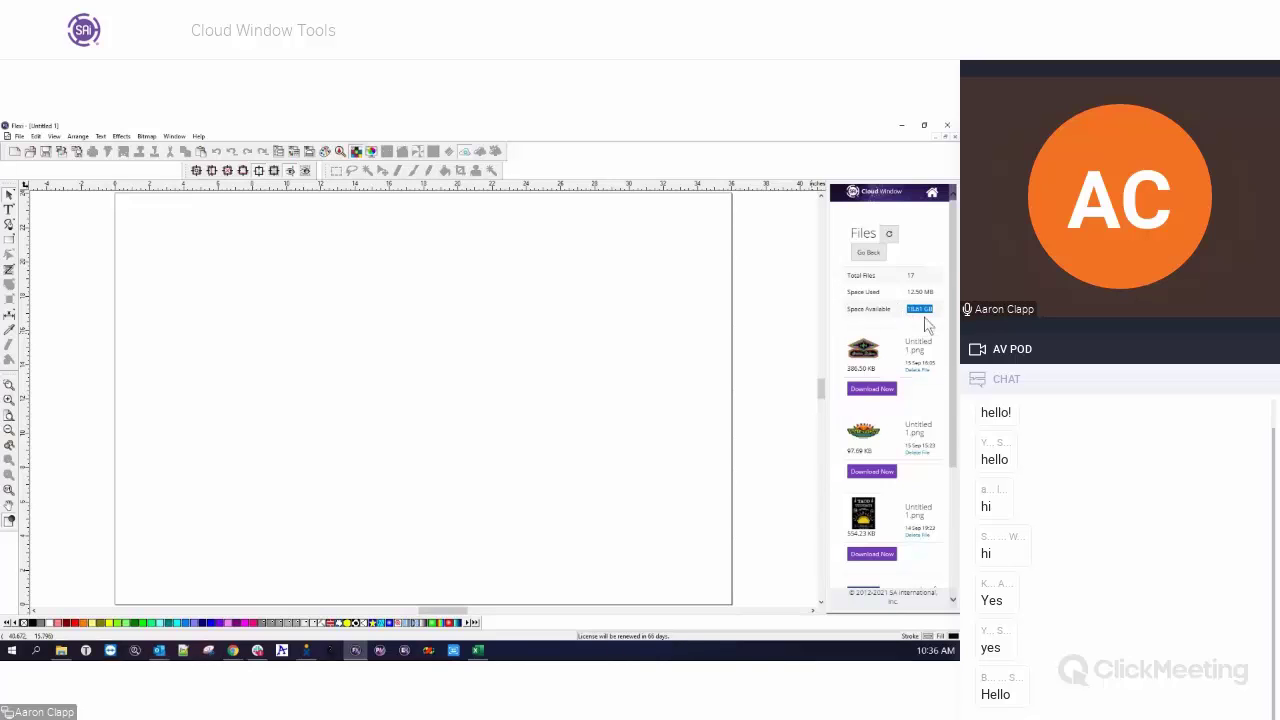
pyautogui.scroll(-4, 904, 340)
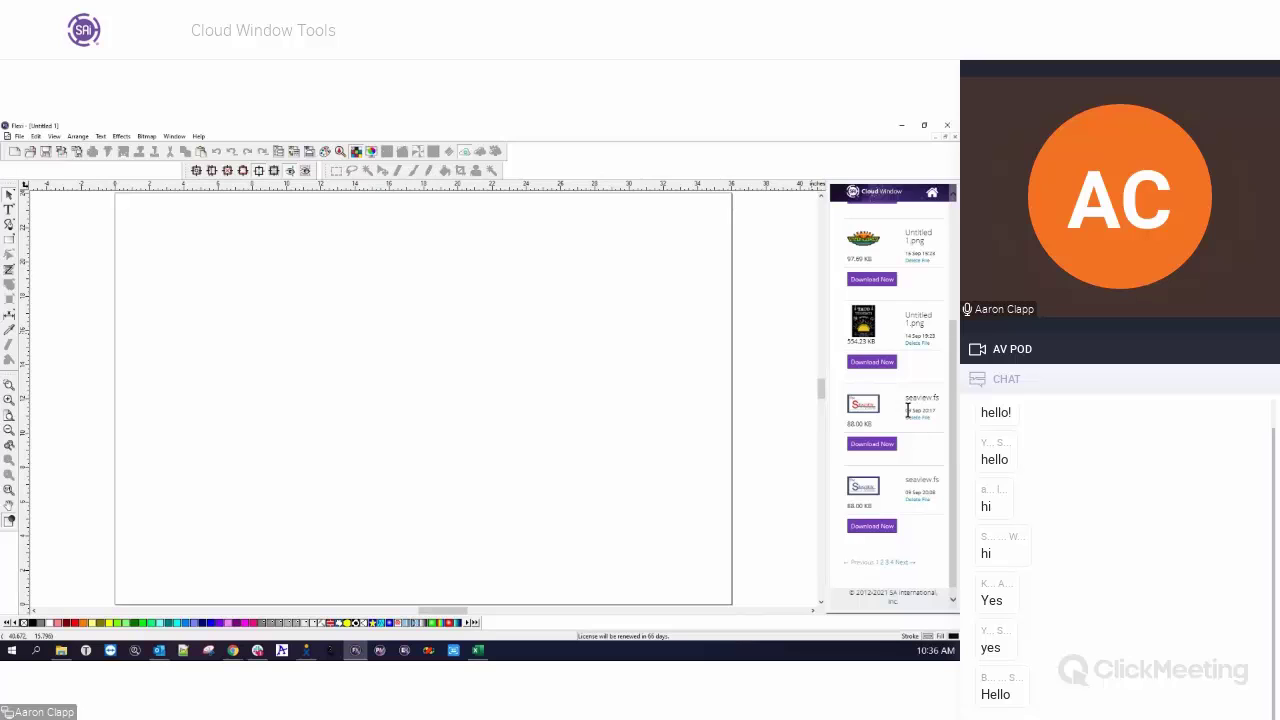
pyautogui.scroll(3, 910, 410)
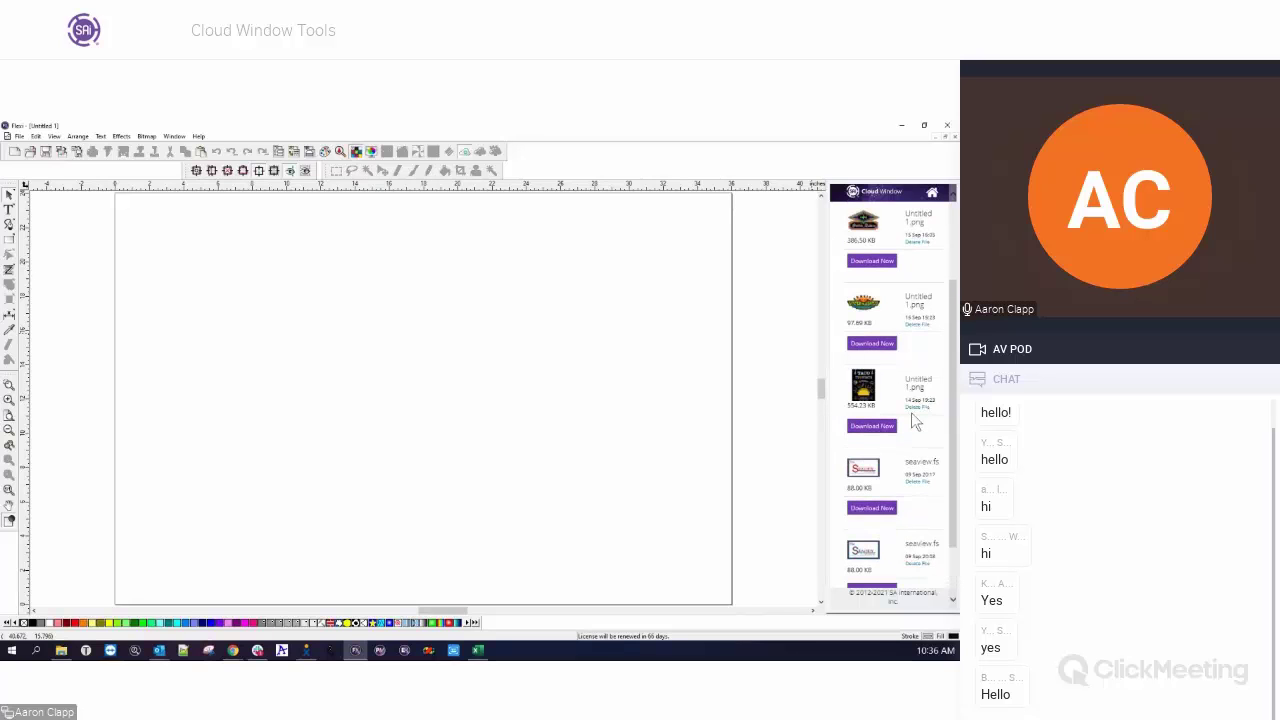
pyautogui.scroll(2, 911, 420)
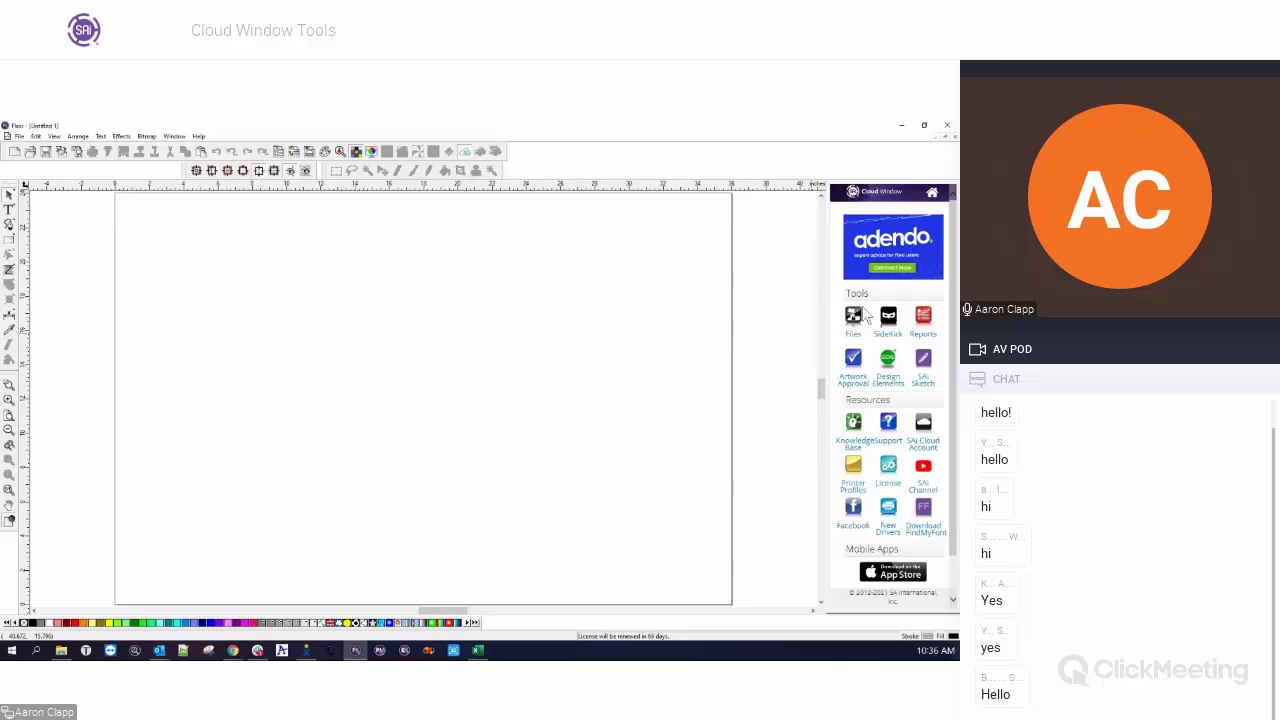
pyautogui.click(925, 325)
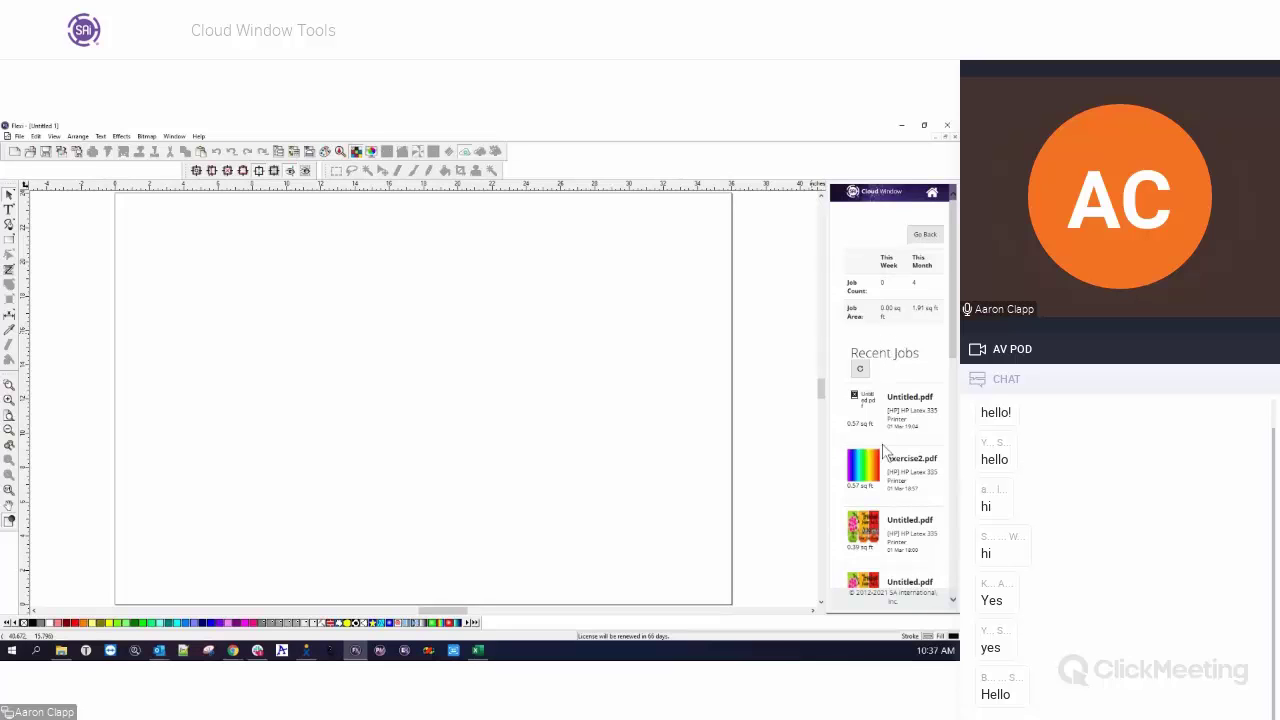
pyautogui.scroll(-3, 883, 452)
pyautogui.scroll(-1, 884, 458)
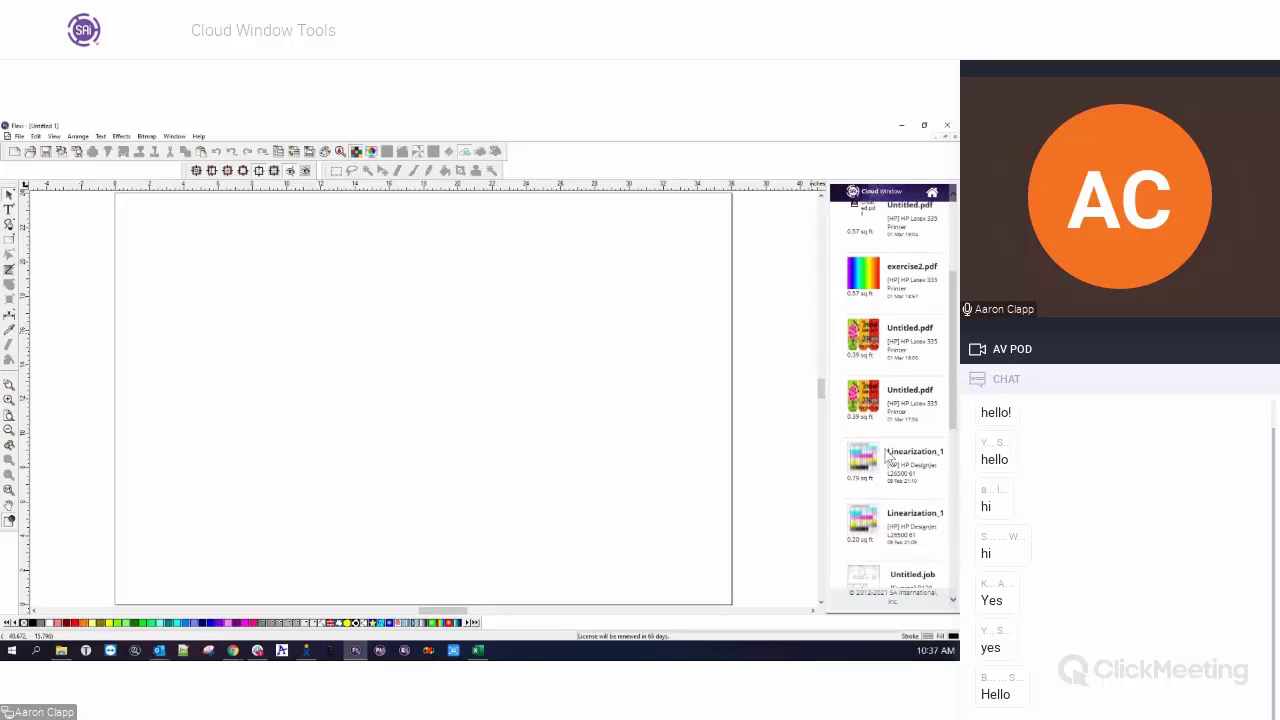
pyautogui.scroll(3, 885, 490)
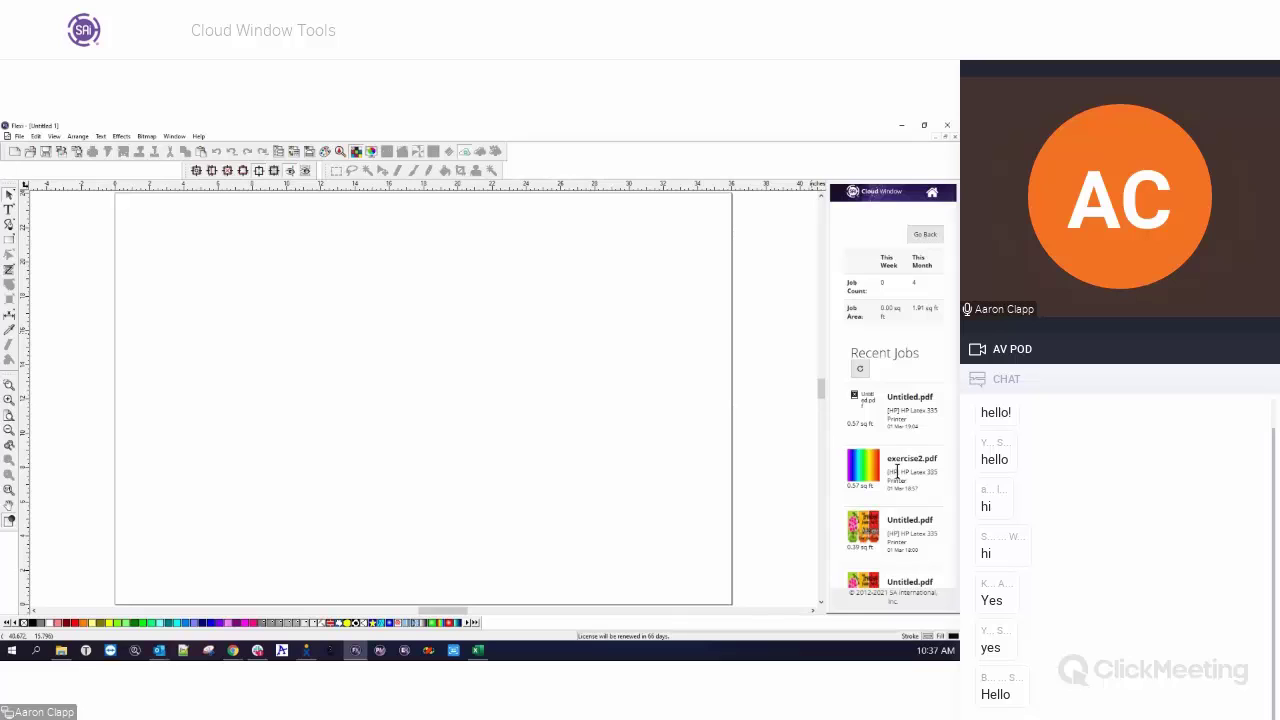
# Return to the Cloud Window tools, launch SideKick and drag its browser window into view.
pyautogui.click(922, 238)
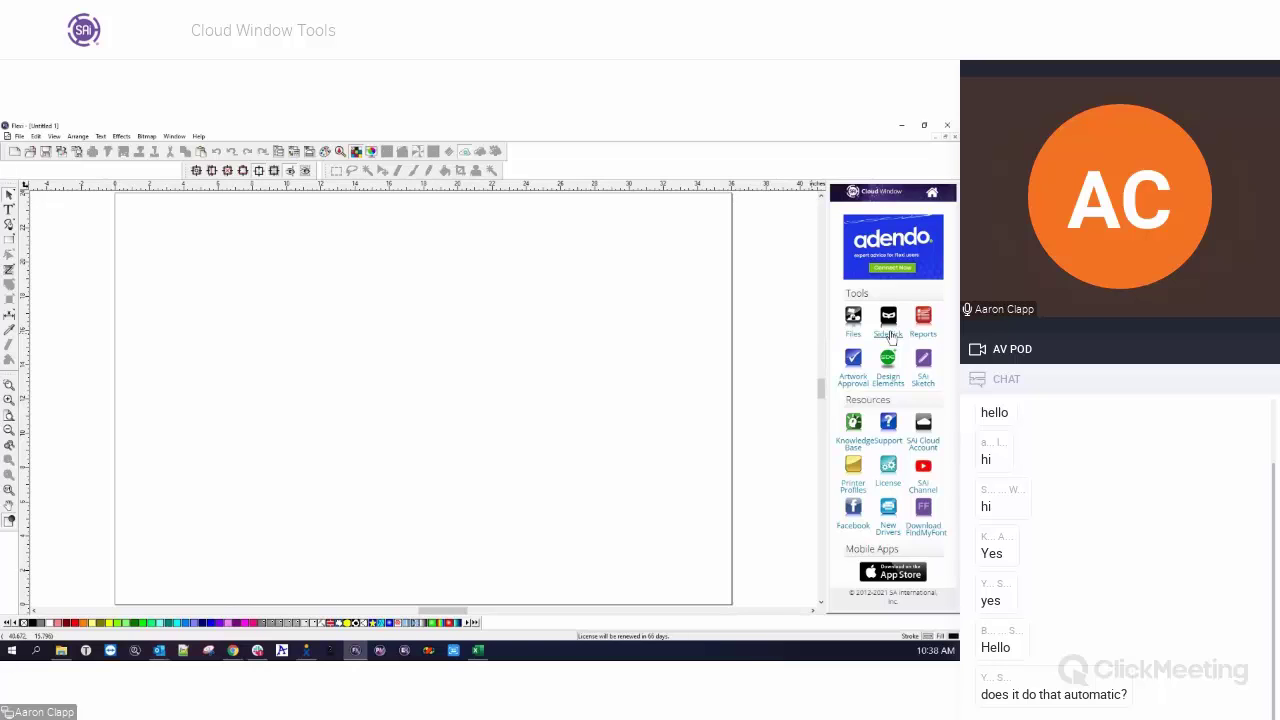
pyautogui.click(890, 335)
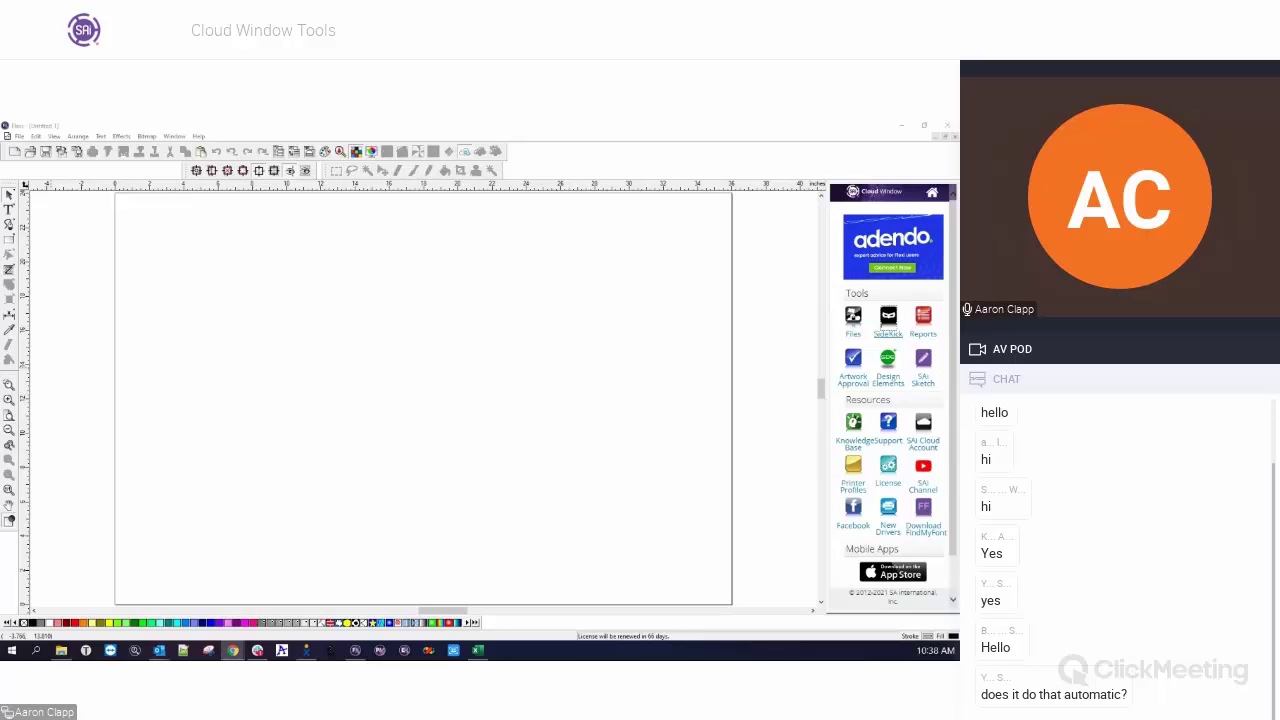
pyautogui.moveTo(0, 242); pyautogui.dragTo(648, 119)
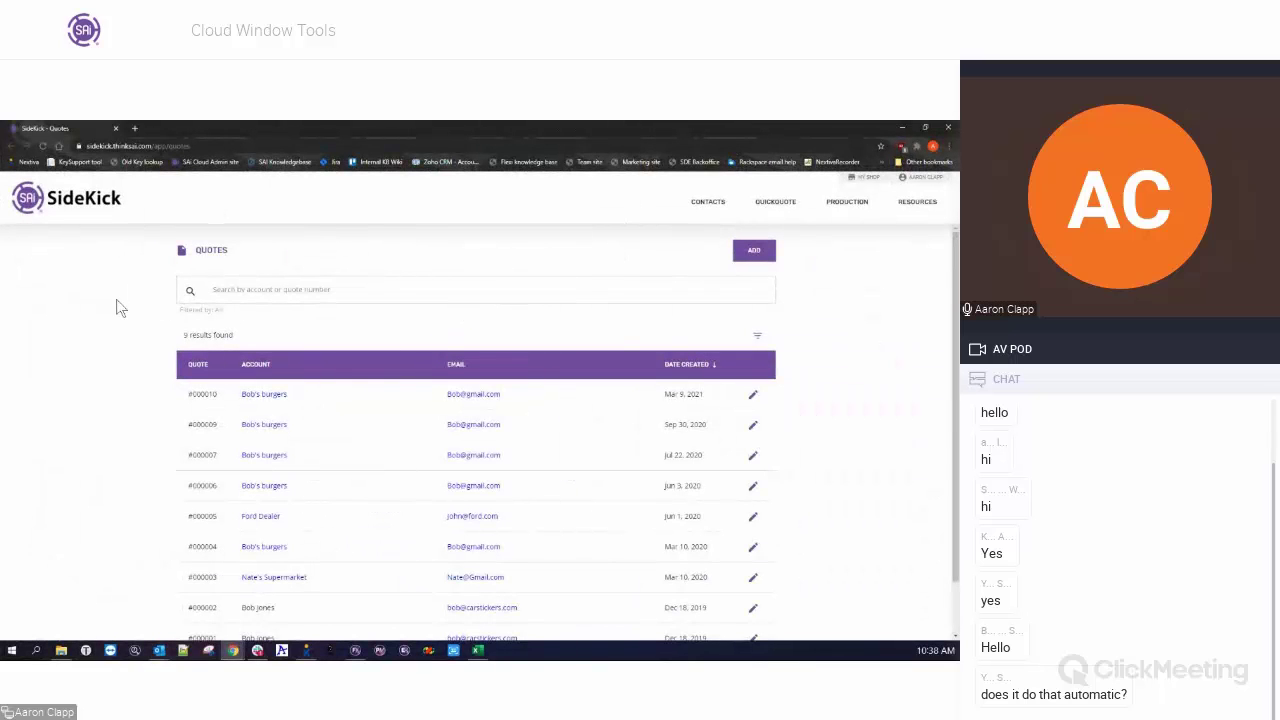
# Scroll the saved Quotes table, switch to Contacts > Accounts, then open the Production menu.
pyautogui.scroll(-2, 118, 307)
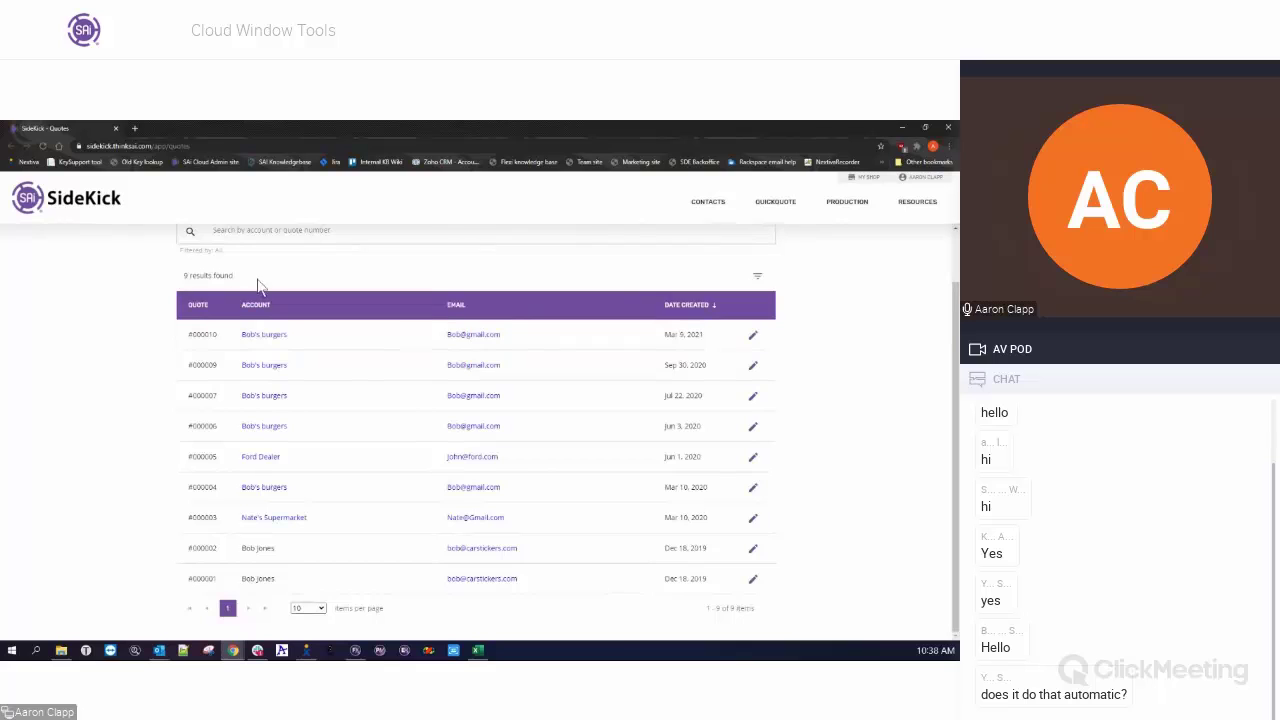
pyautogui.scroll(2, 714, 371)
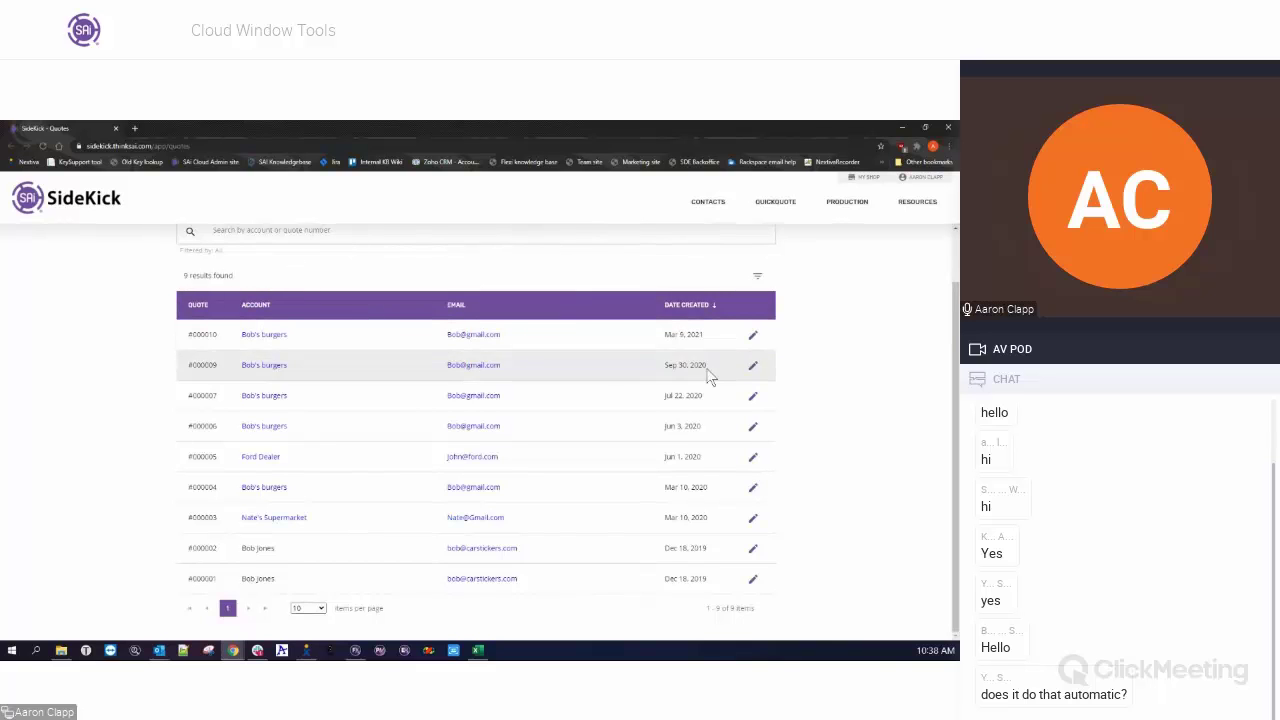
pyautogui.click(708, 202)
pyautogui.click(714, 222)
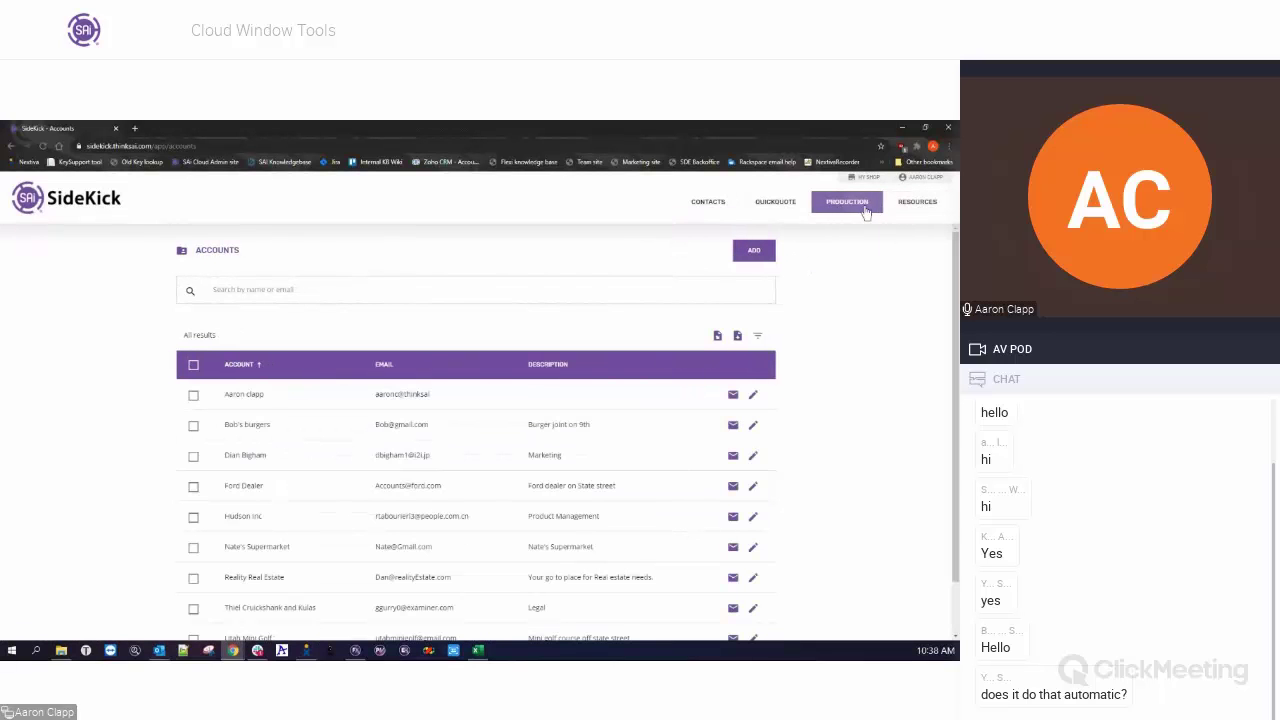
pyautogui.click(860, 206)
# Review job stages on the Production Jobs Dashboard, then close the SideKick browser window.
pyautogui.click(858, 244)
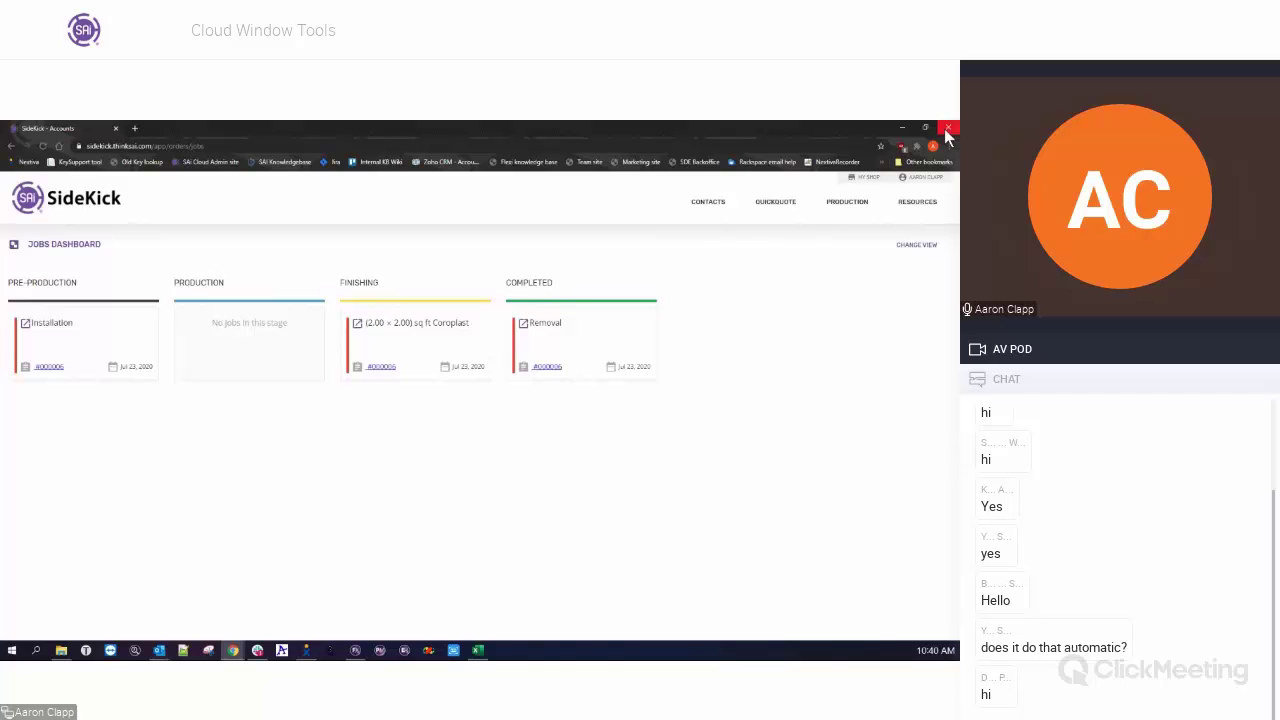
pyautogui.click(946, 134)
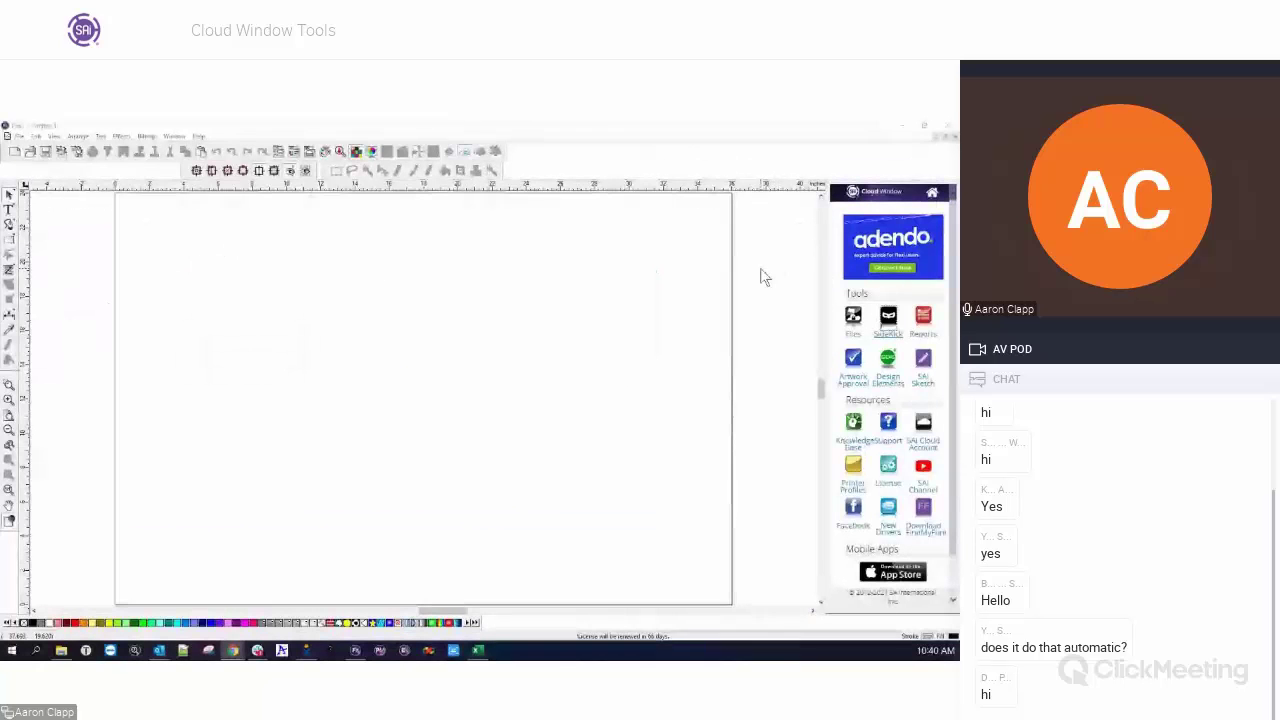
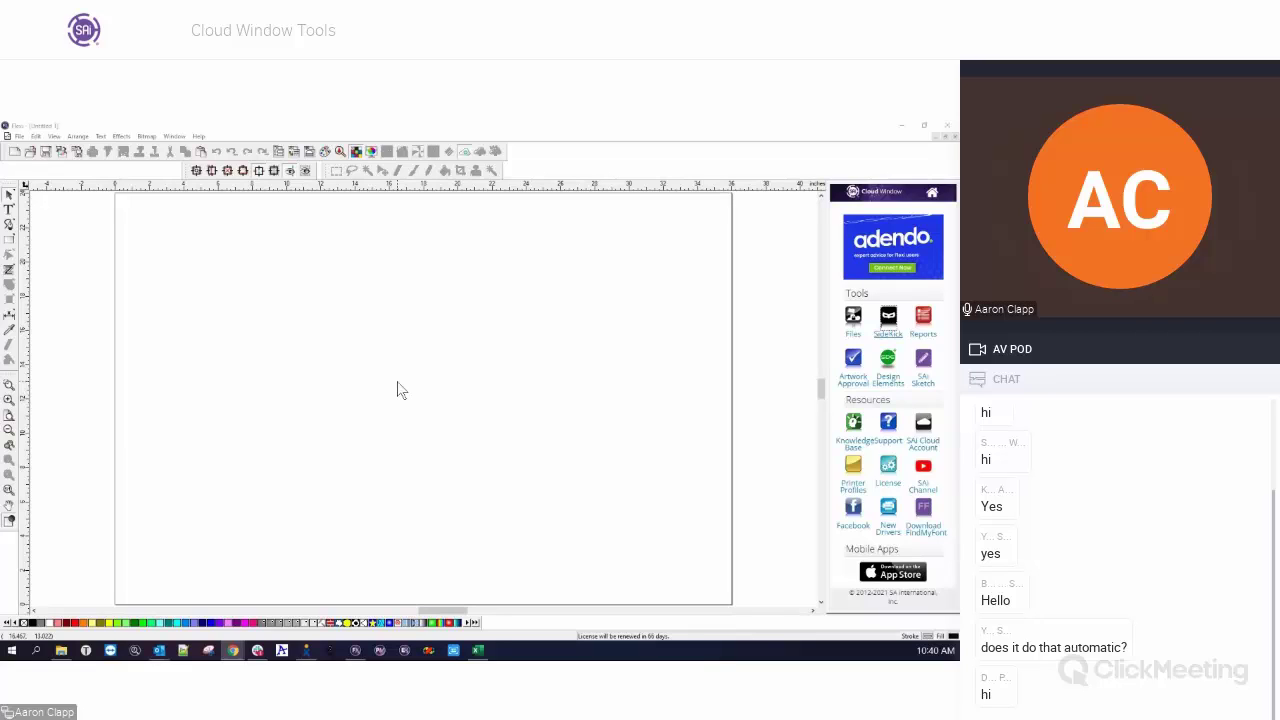
pyautogui.click(19, 136)
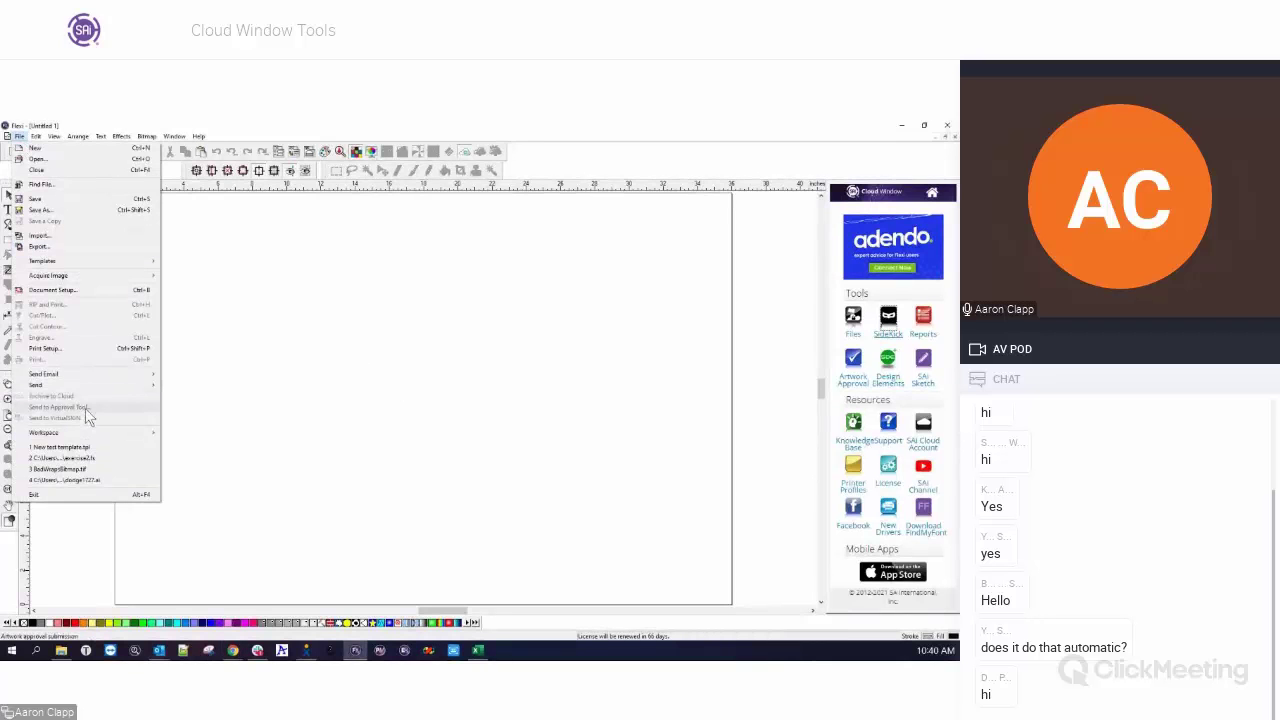
pyautogui.click(282, 379)
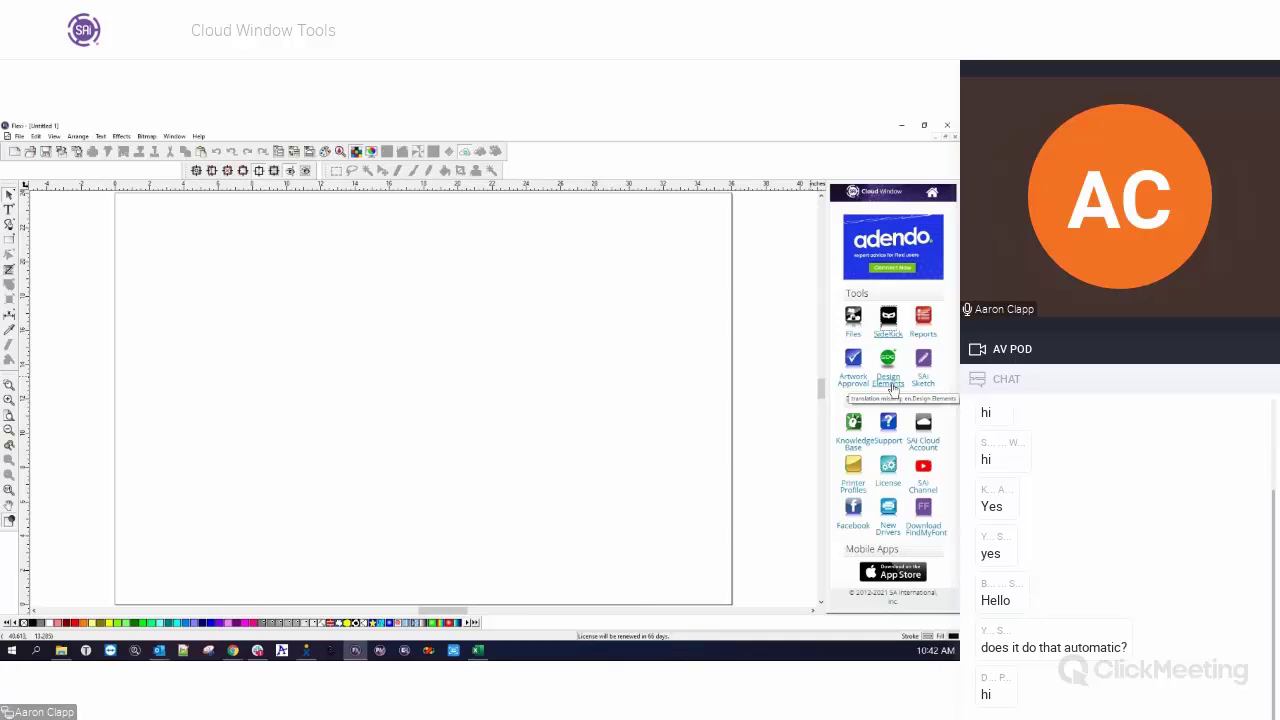
# Launch Flexi Sign Design Elements from the Cloud Window and bring up its membership overview in the browser.
pyautogui.click(890, 380)
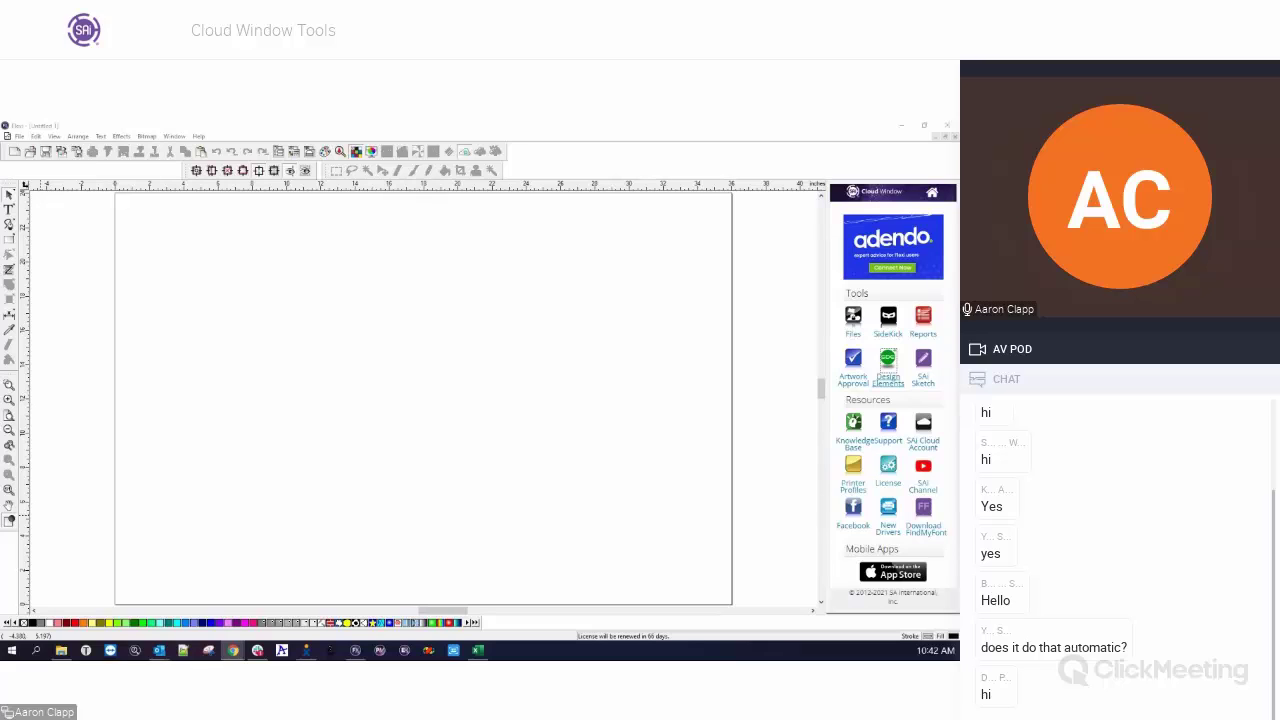
pyautogui.hotkey('alt', 'Tab')
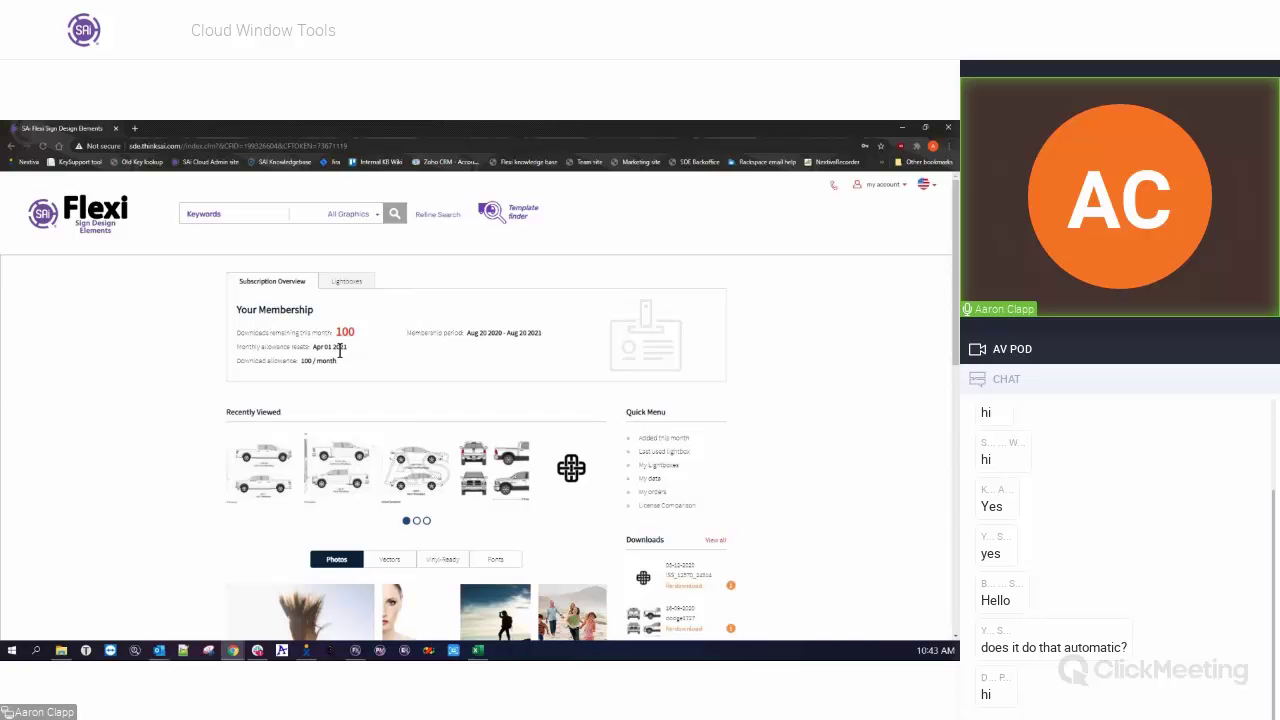
# Scroll down to the Photos grid and open the 'Silhouette of the girl' hiker photo details.
pyautogui.scroll(-3, 330, 340)
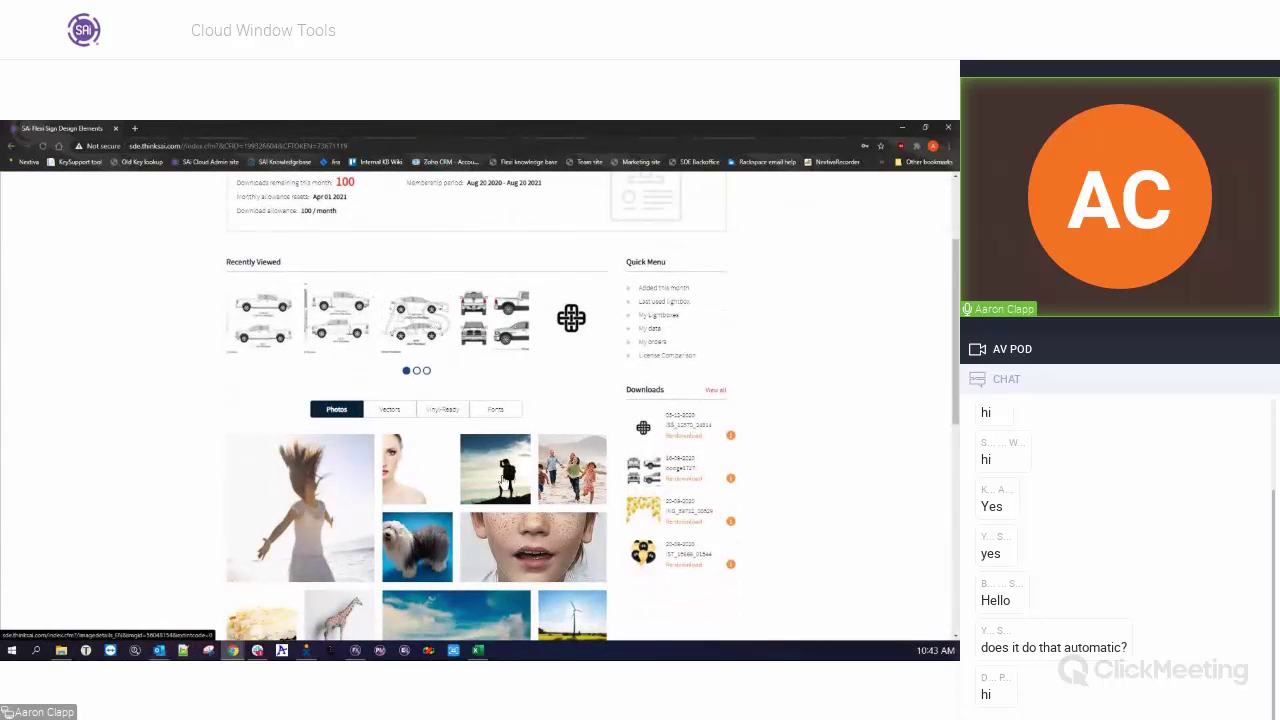
pyautogui.scroll(-2, 500, 481)
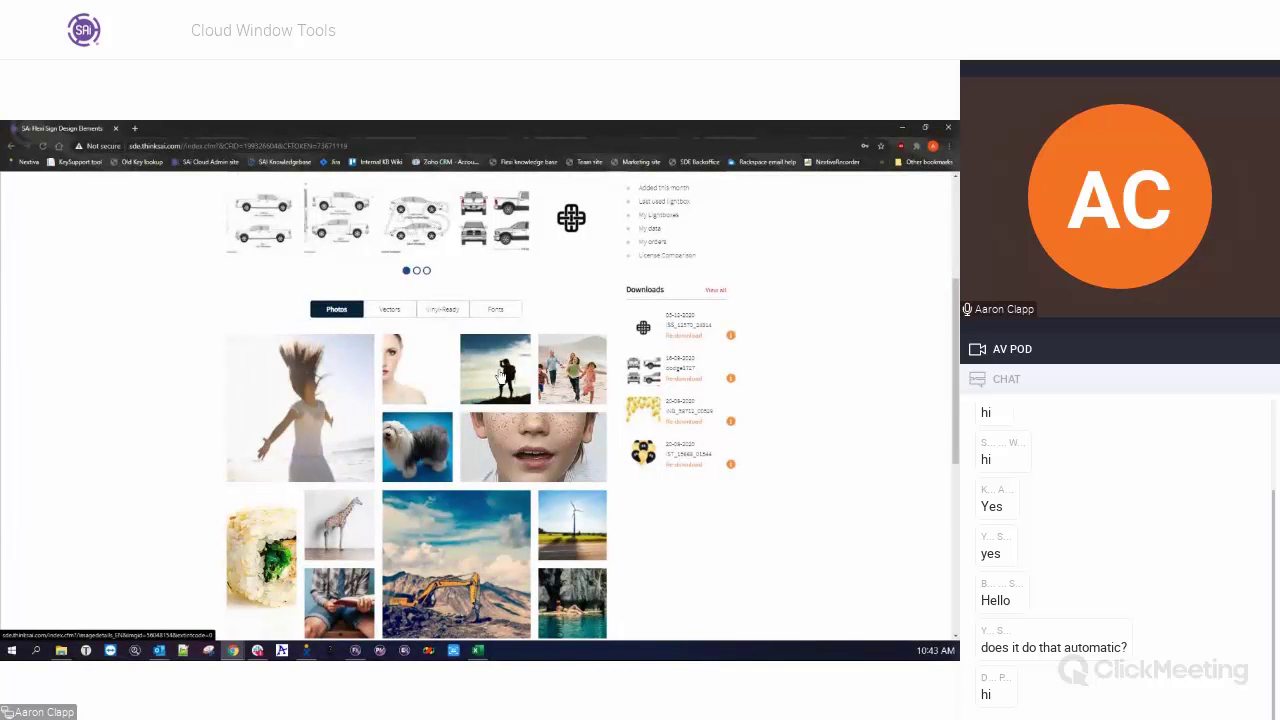
pyautogui.click(500, 372)
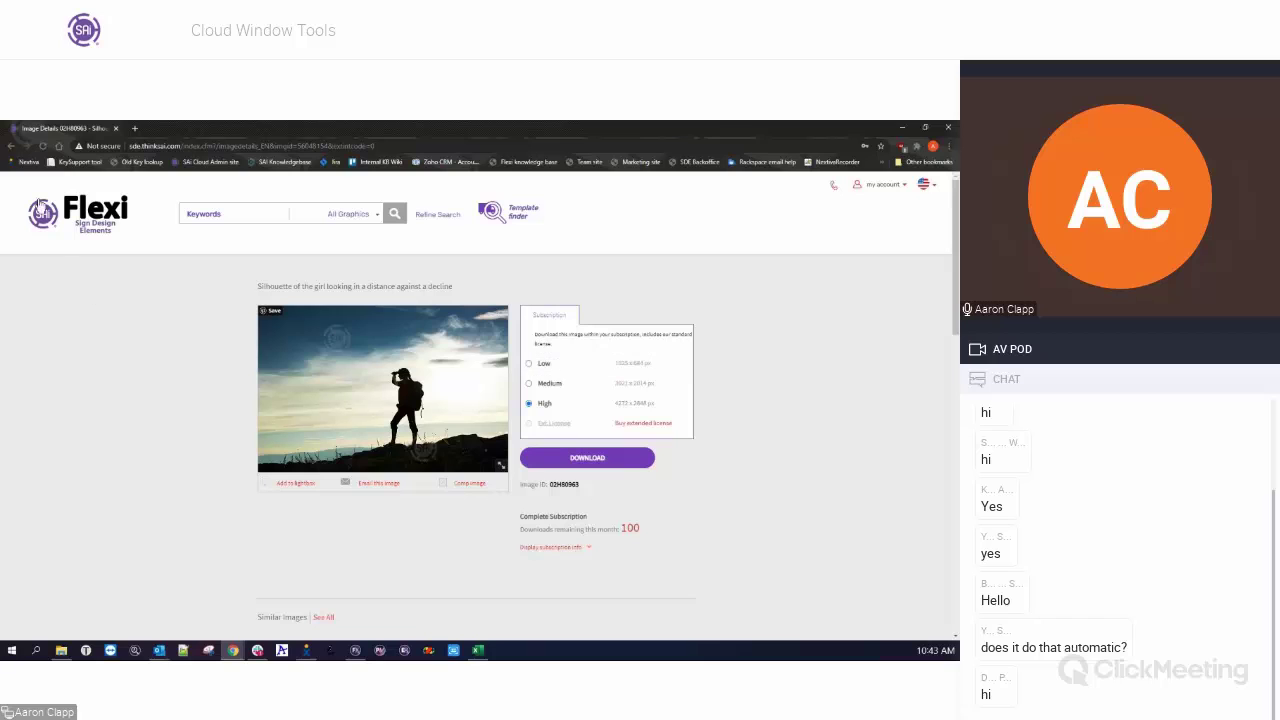
# Go back to the Design Elements home page, scroll down to the footer and back to the top.
pyautogui.click(10, 146)
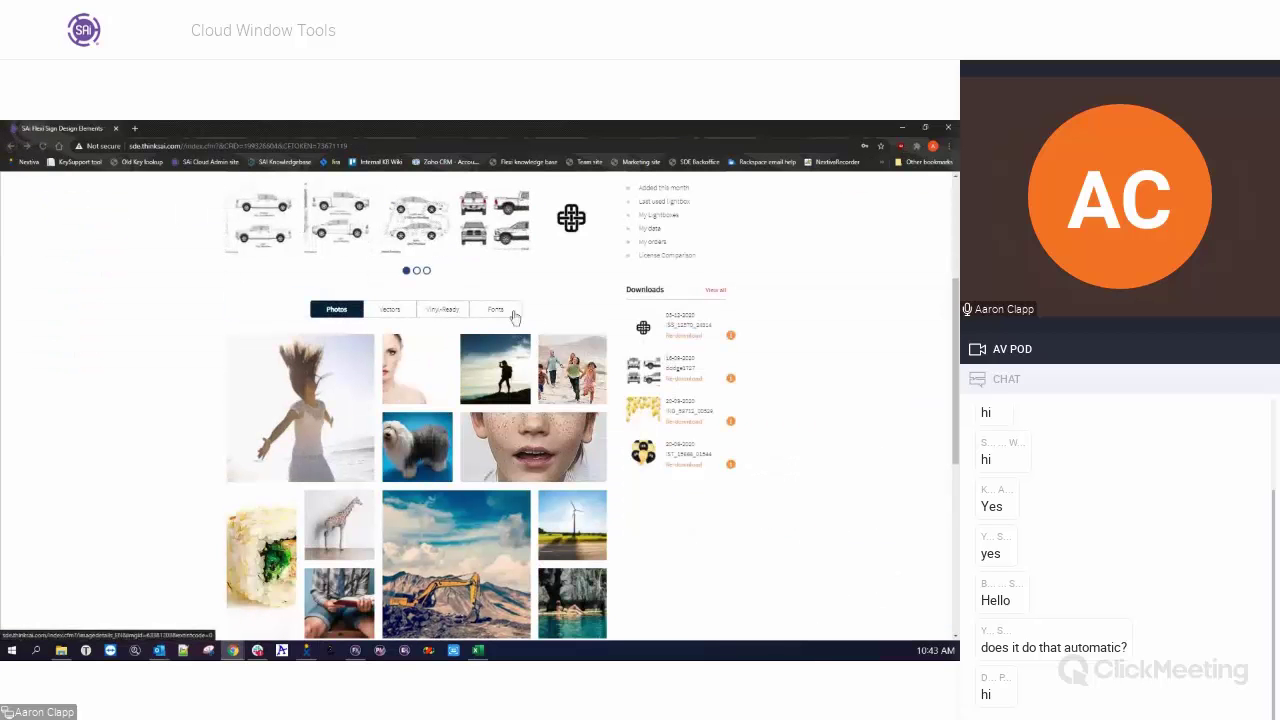
pyautogui.scroll(2, 260, 320)
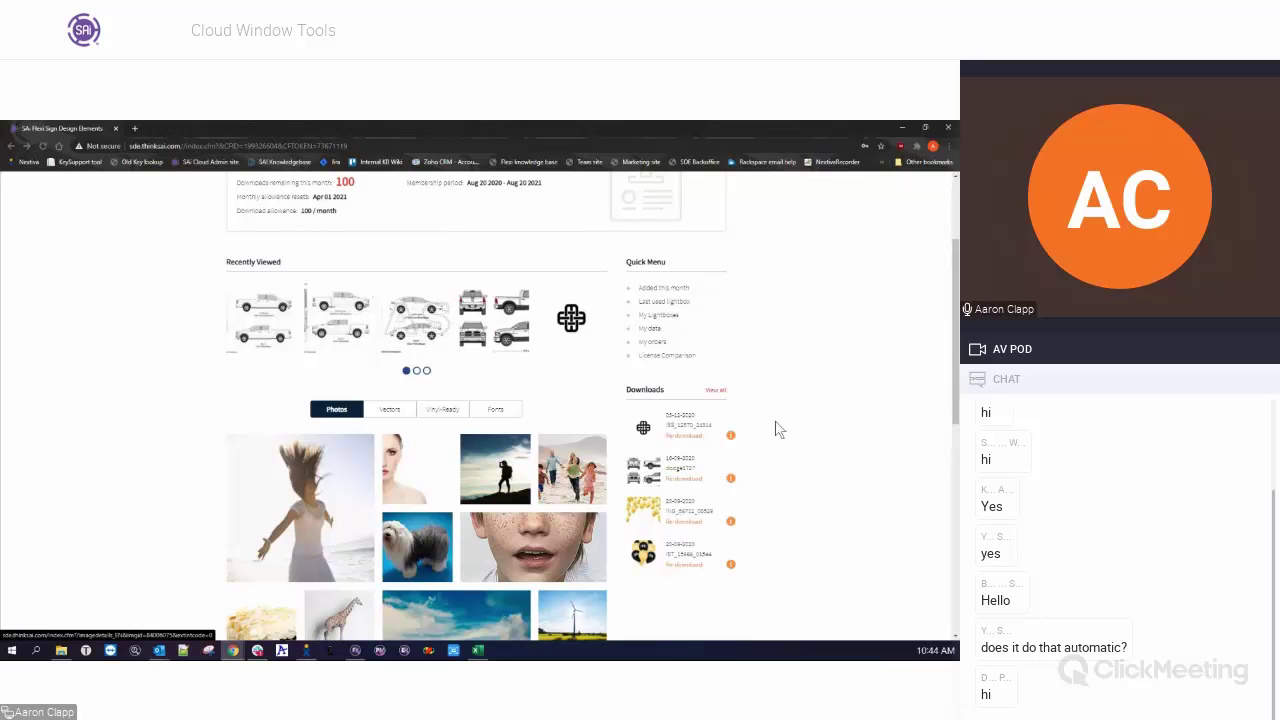
pyautogui.scroll(-2, 786, 430)
pyautogui.scroll(-5, 762, 487)
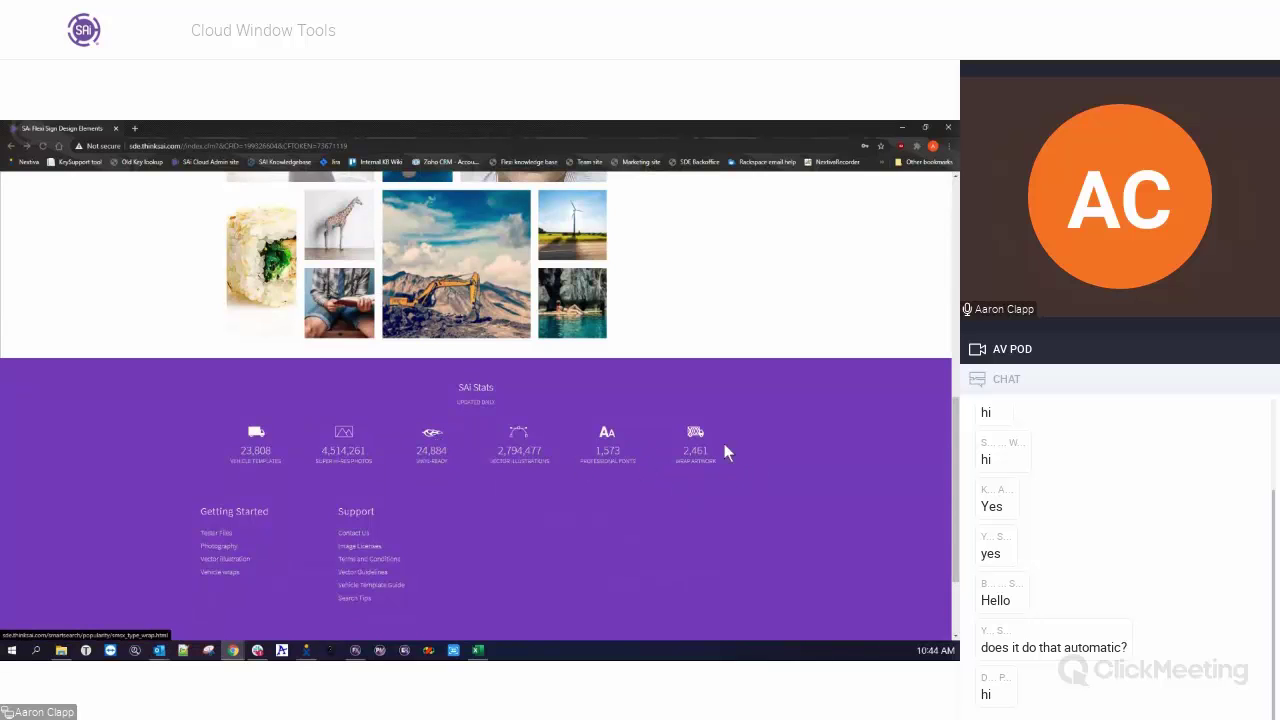
pyautogui.scroll(1, 727, 462)
pyautogui.scroll(4, 728, 458)
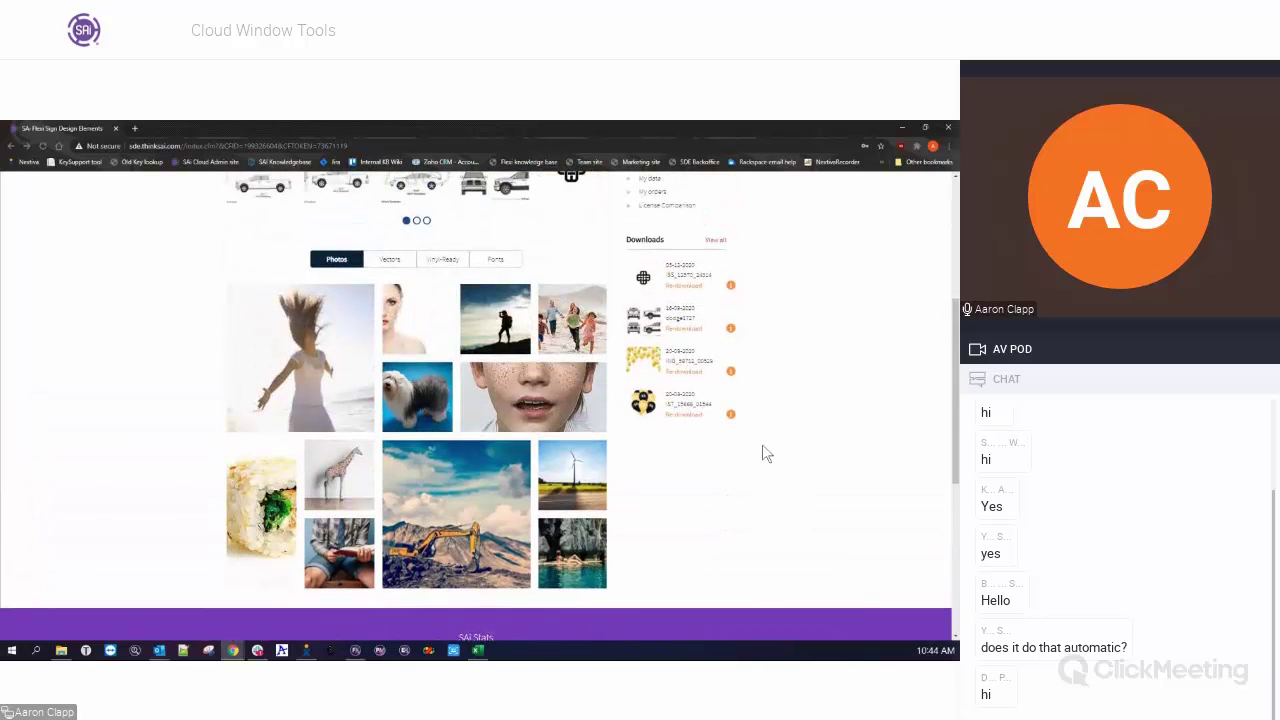
pyautogui.scroll(6, 762, 446)
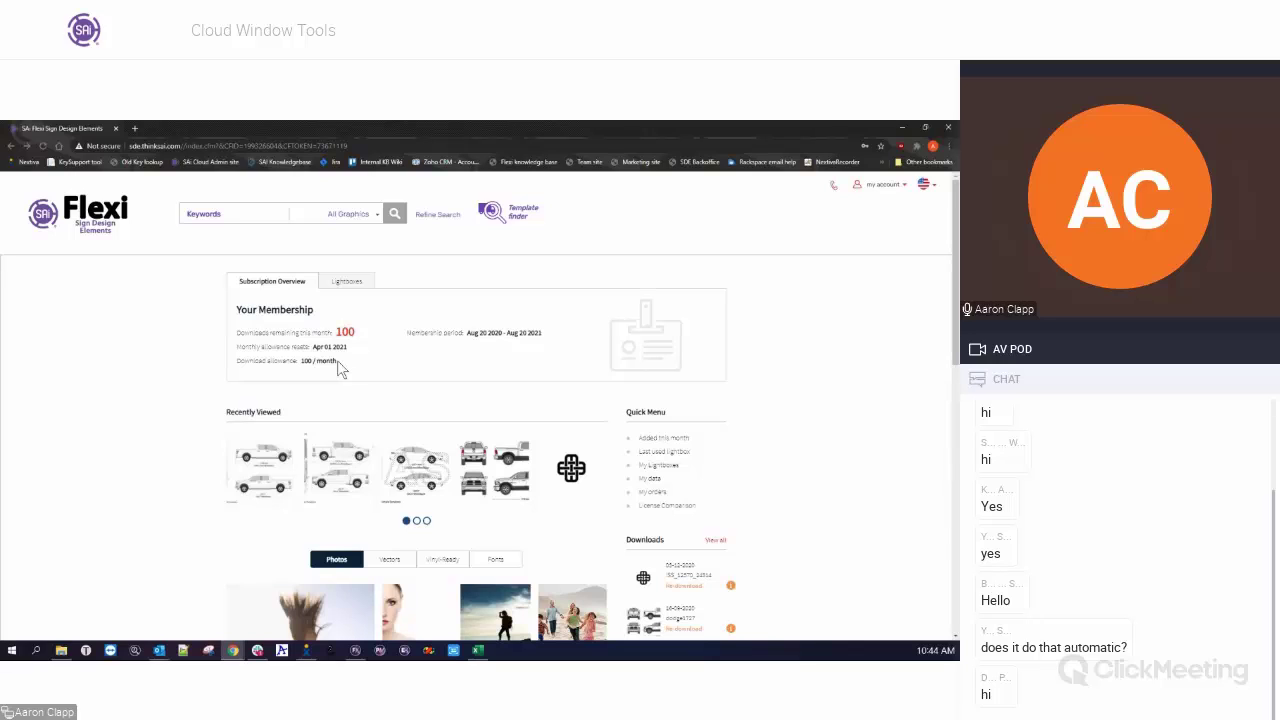
# Highlight the 100 / month download allowance, then minimize the browser to return to Flexi.
pyautogui.moveTo(337, 360); pyautogui.dragTo(309, 359)
pyautogui.click(309, 360)
pyautogui.moveTo(301, 360); pyautogui.dragTo(335, 361)
pyautogui.click(343, 366)
pyautogui.click(903, 130)
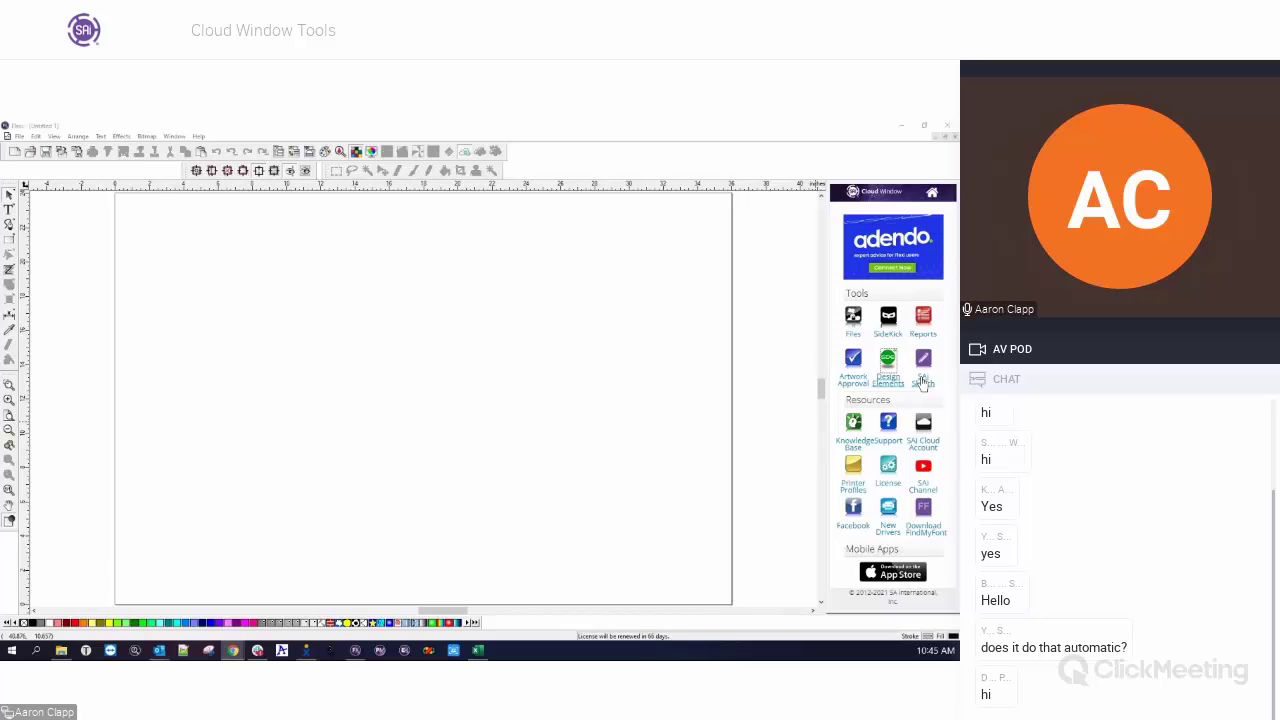
# Send an SAi Sketch link to the recipient's e-mail address from the Cloud Window.
pyautogui.click(923, 383)
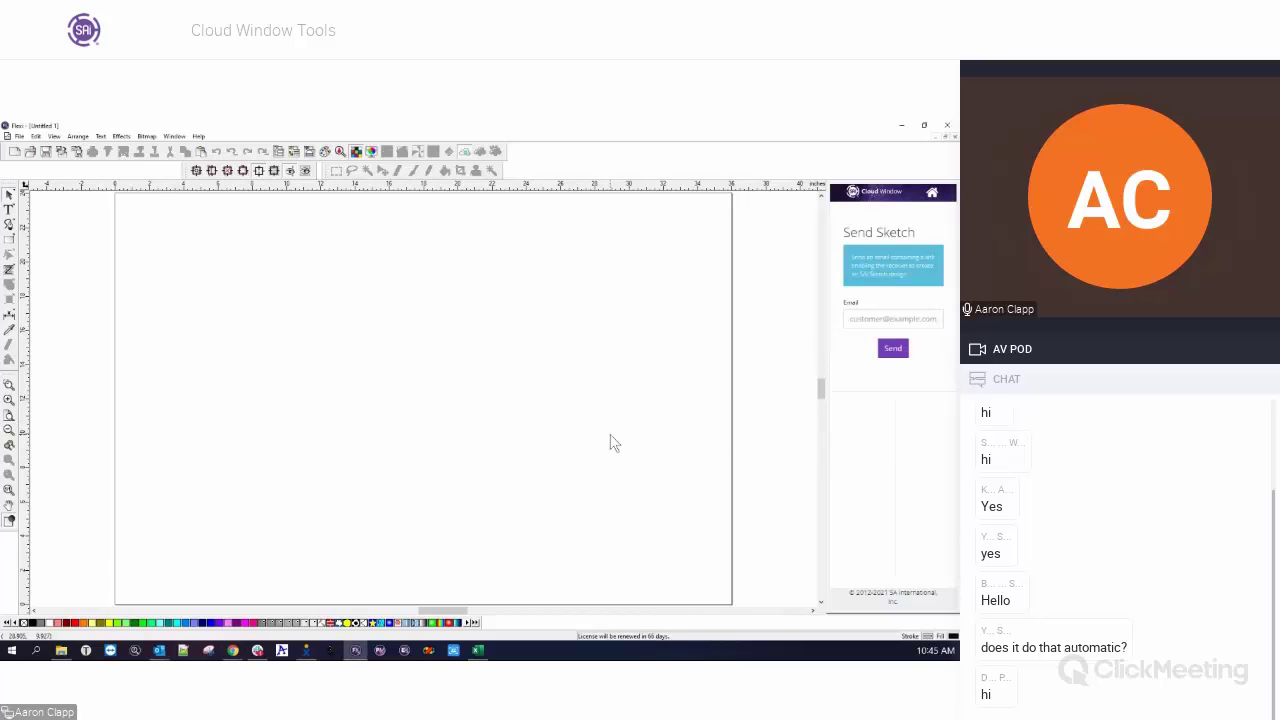
pyautogui.click(881, 319)
pyautogui.click(890, 348)
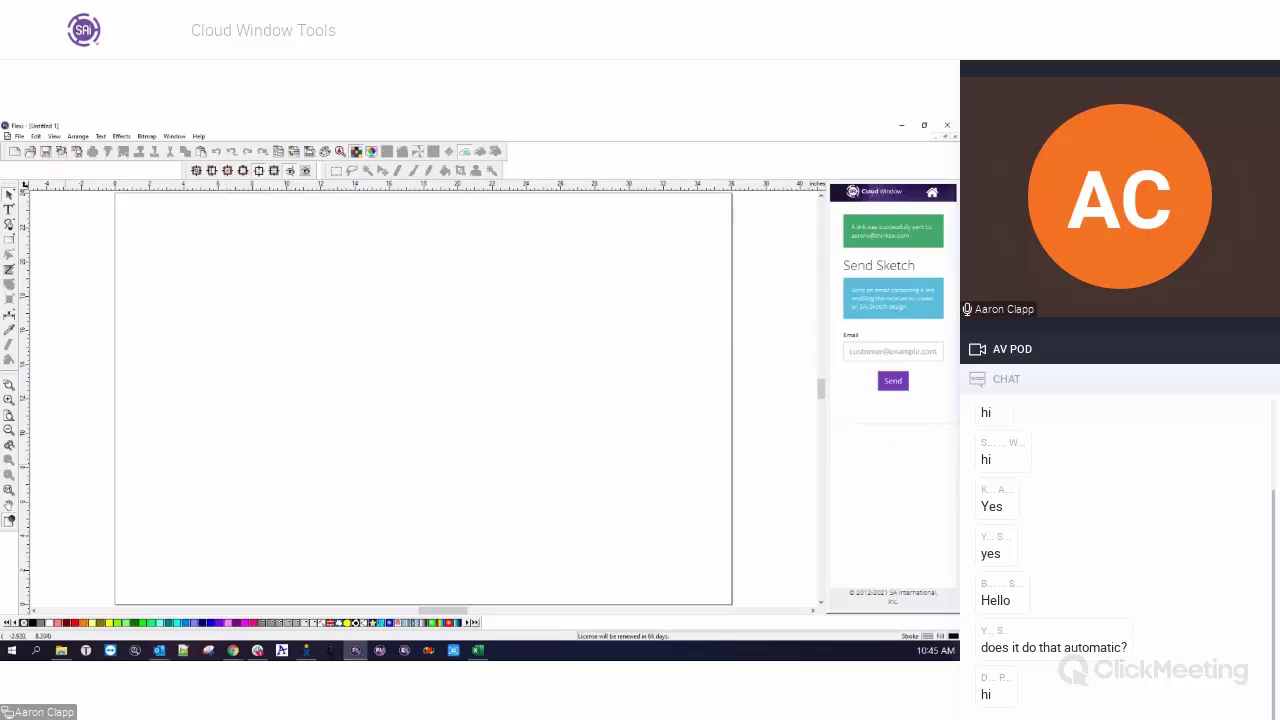
# Check the mail program, then switch to the SAi Sketch page in the browser and maximize it.
pyautogui.click(159, 650)
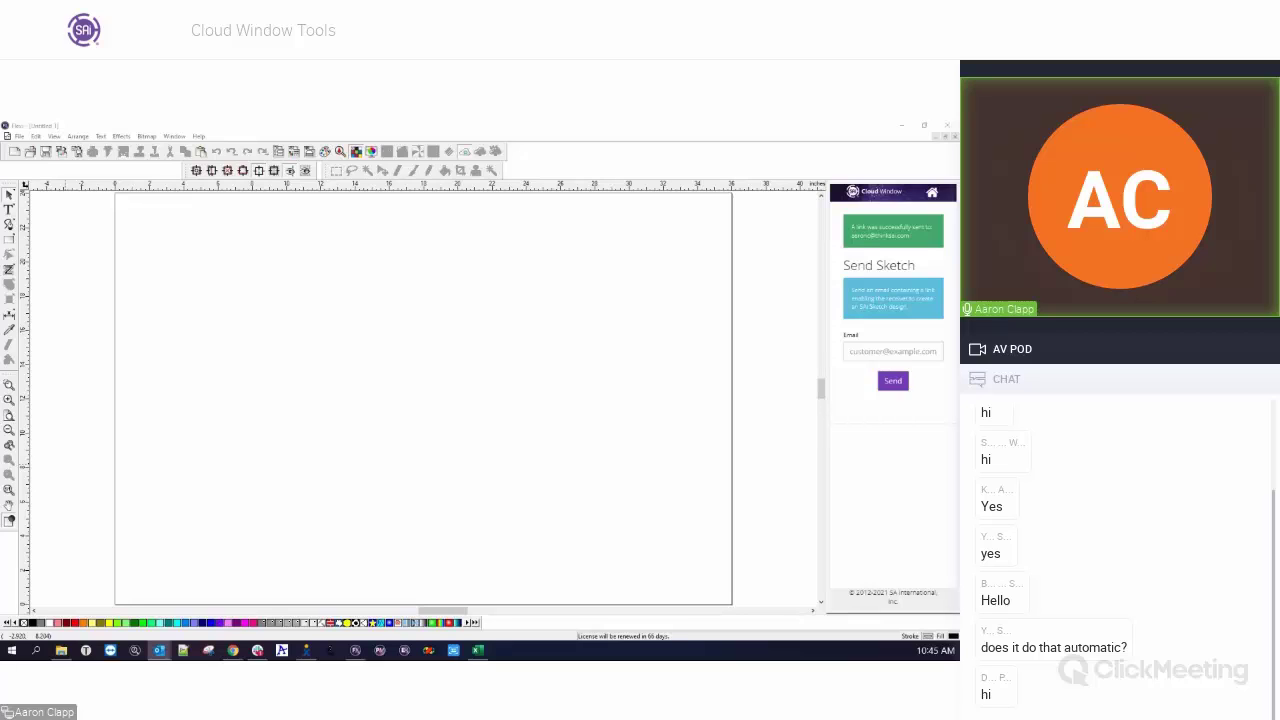
pyautogui.click(233, 650)
pyautogui.moveTo(445, 168); pyautogui.dragTo(567, 121)
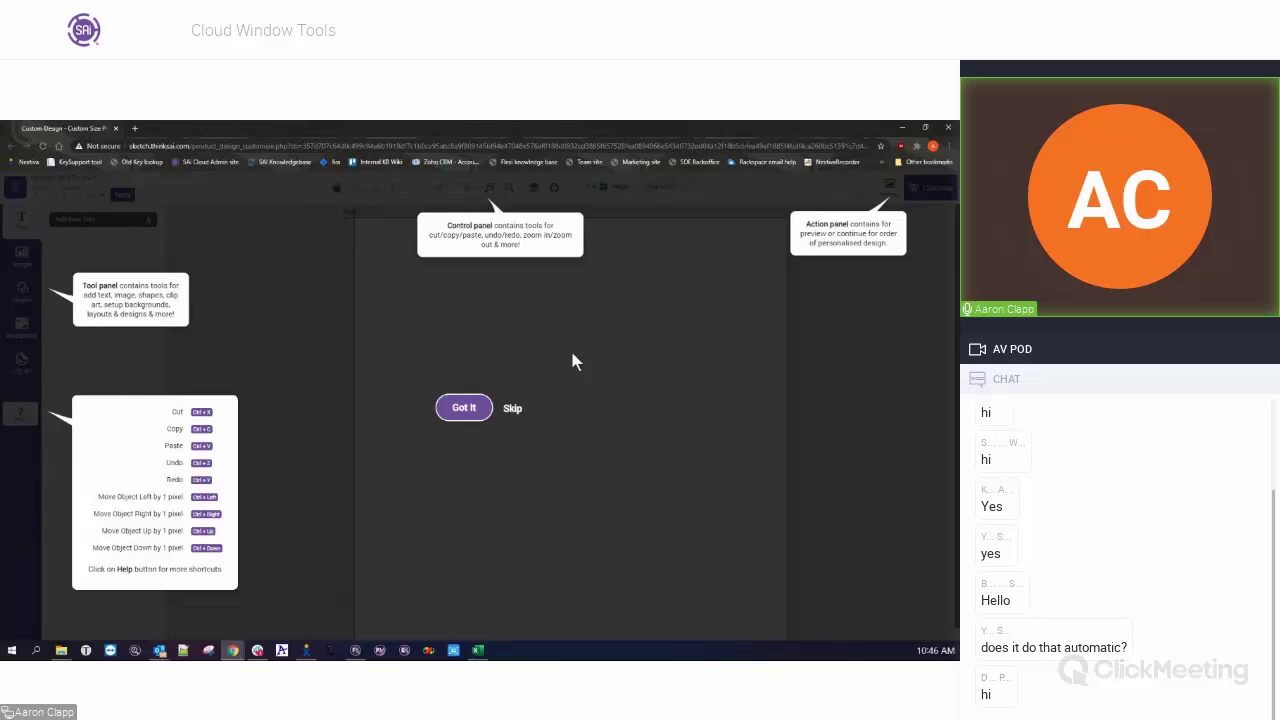
# Skip the tutorial tour, then show Background options and the Clip Art gallery of basic shapes.
pyautogui.click(512, 409)
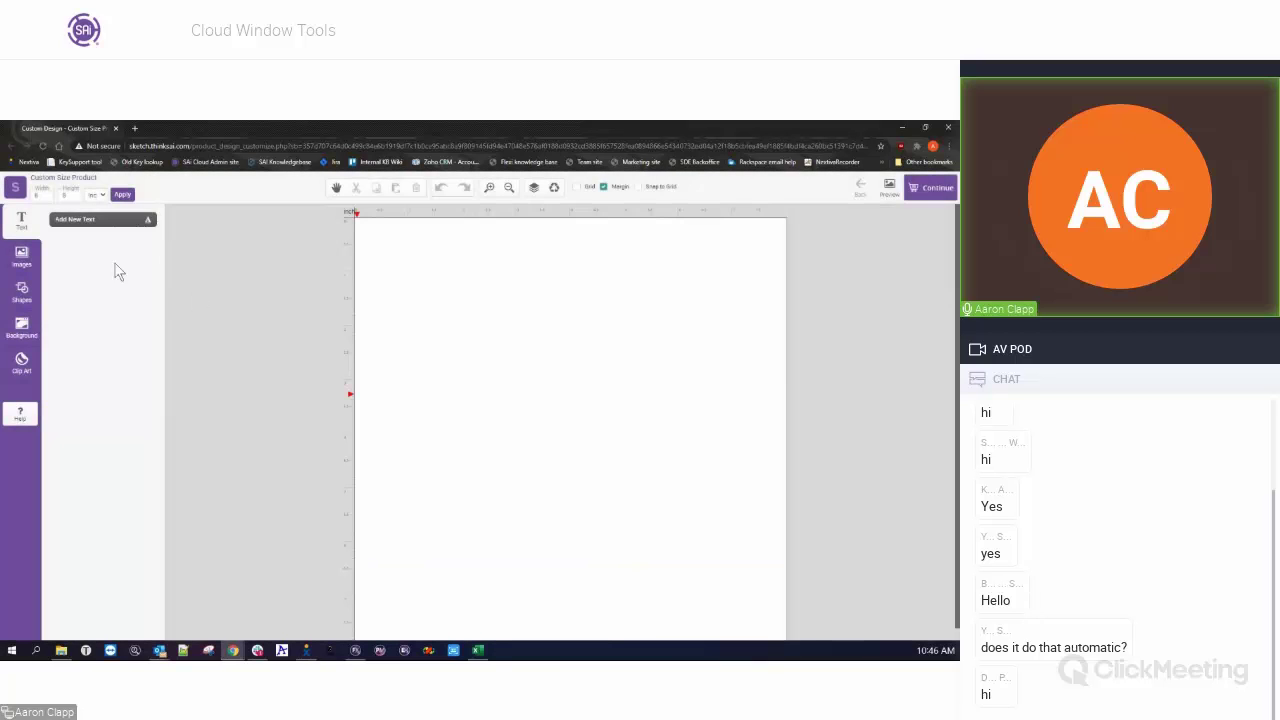
pyautogui.click(22, 335)
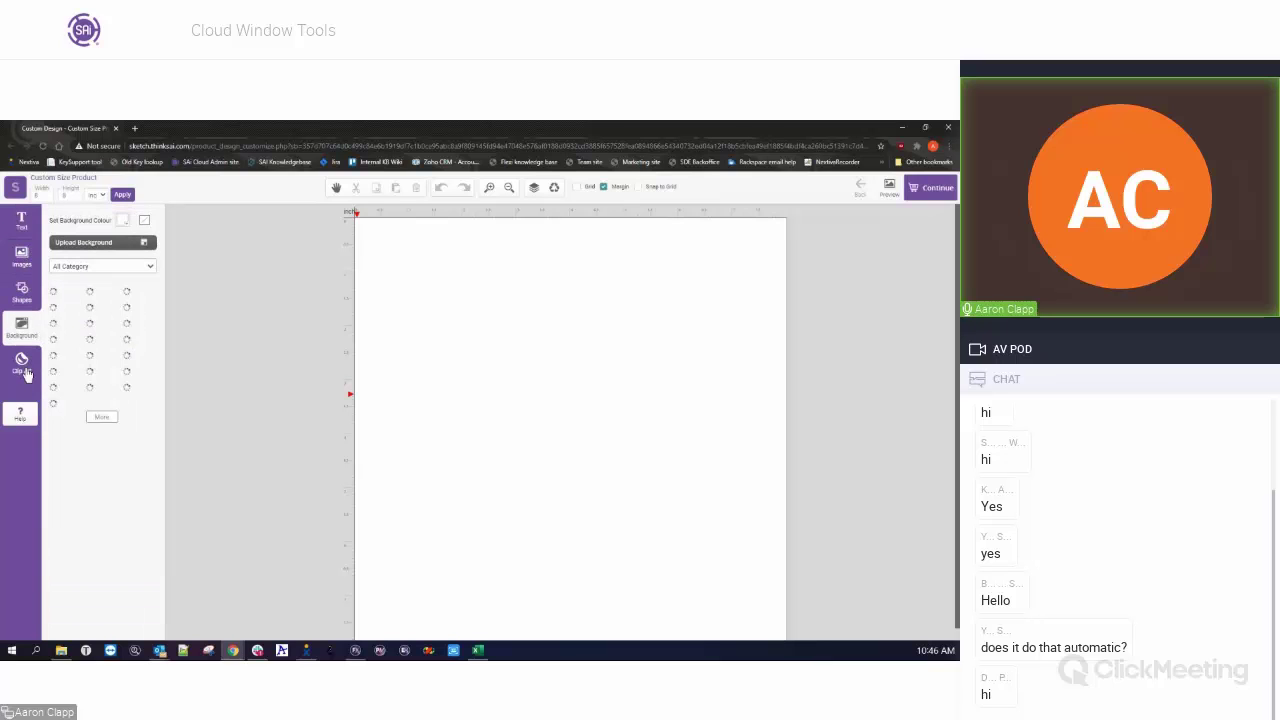
pyautogui.click(24, 370)
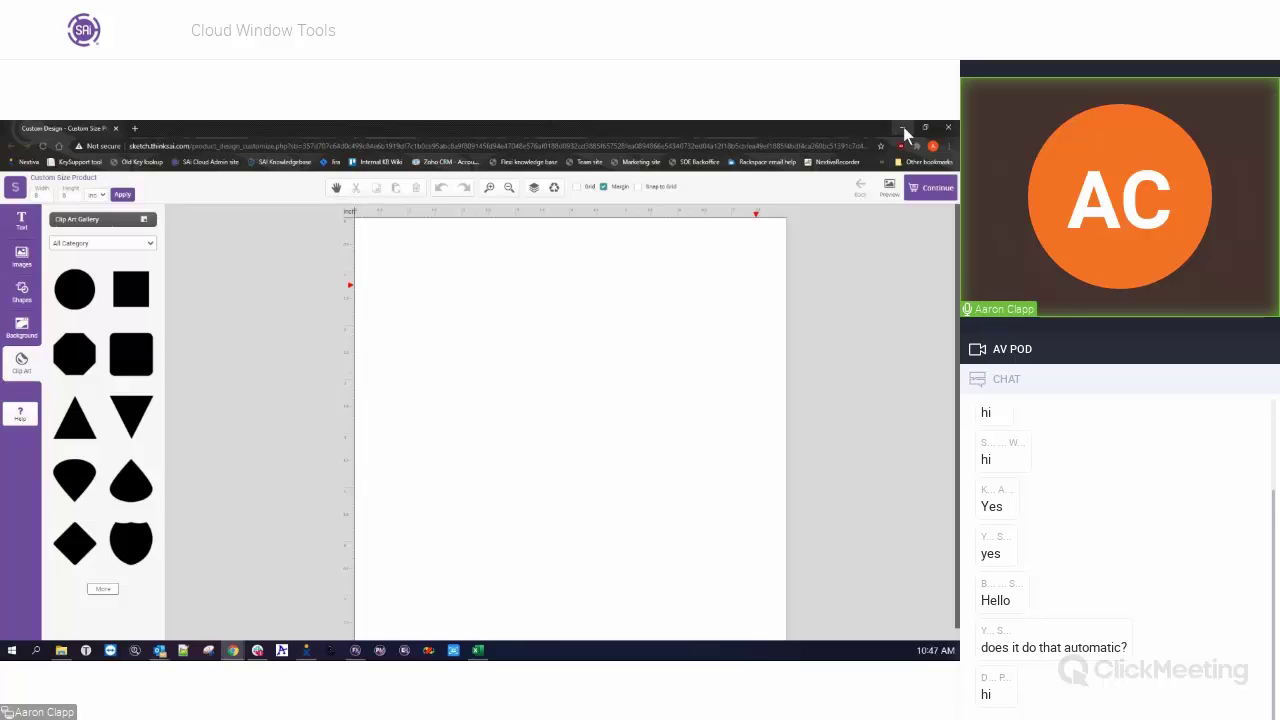
# Close the SAi Sketch browser window and bring the Flexi window back to the front.
pyautogui.click(116, 129)
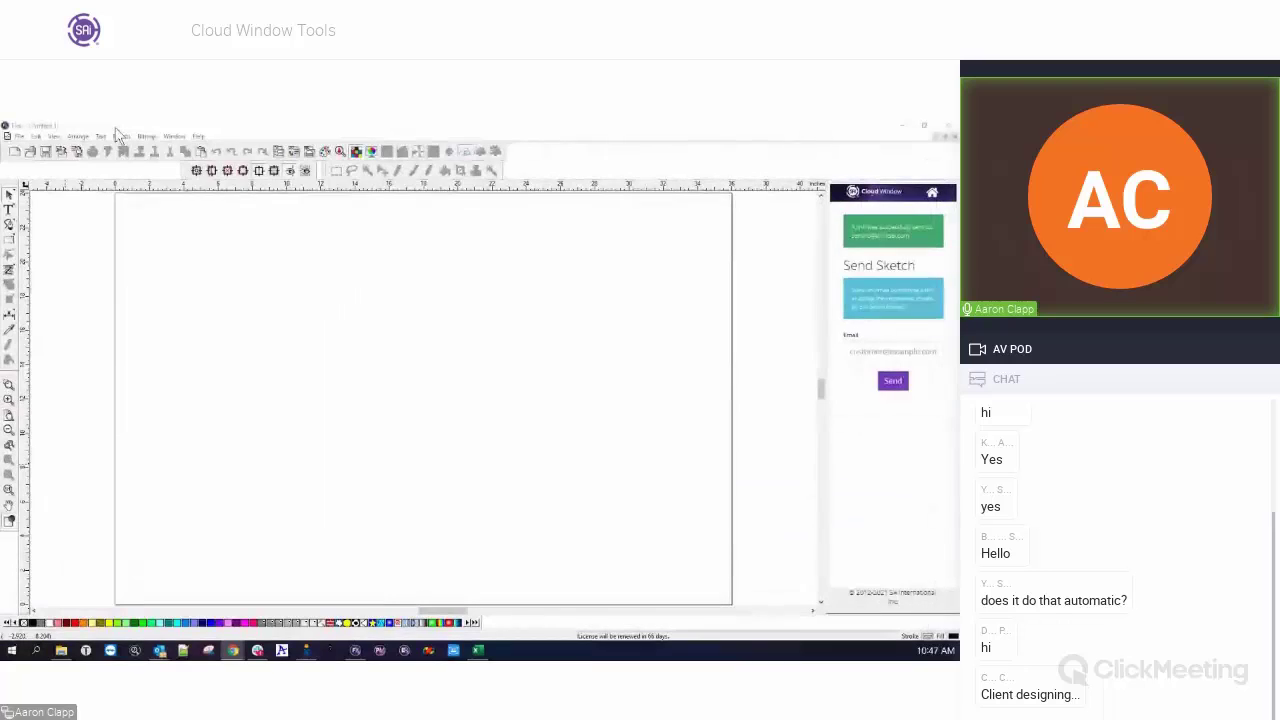
pyautogui.click(912, 256)
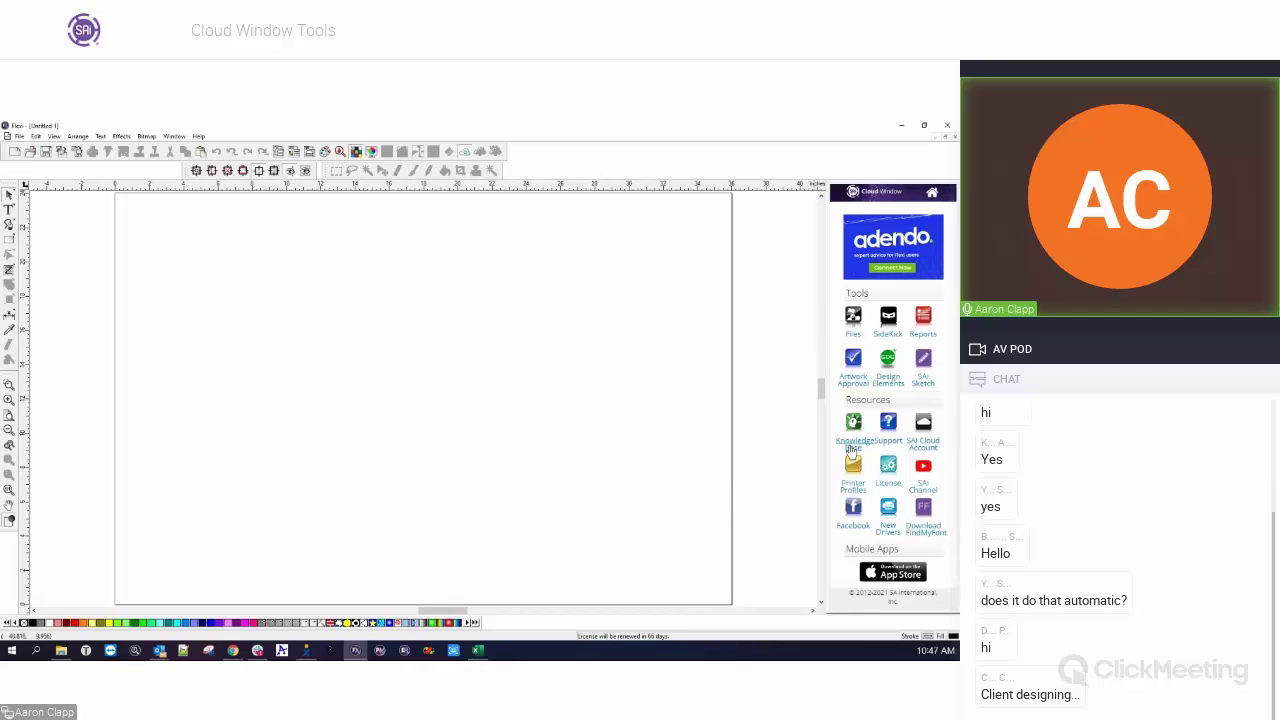
# Open the SAi Knowledge Base, scroll through its Meet Flexi, PDF Guides and Videos sections, and select the search box.
pyautogui.click(852, 450)
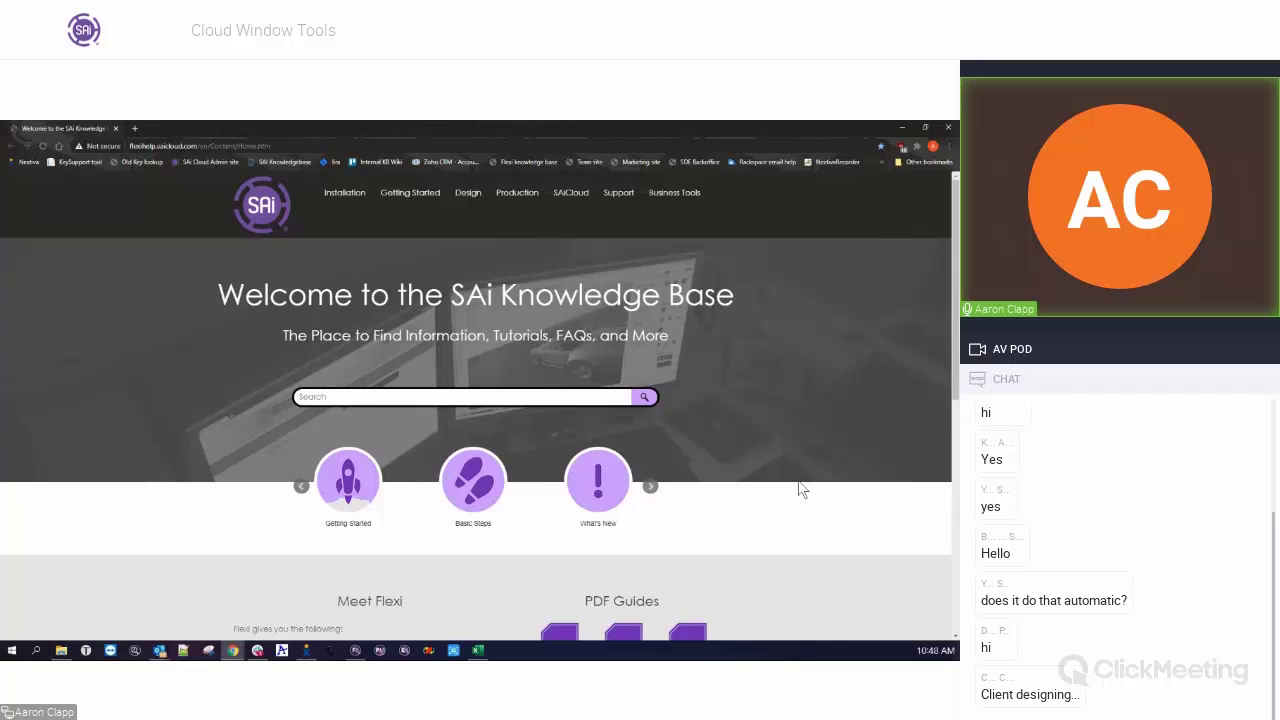
pyautogui.scroll(-6, 799, 482)
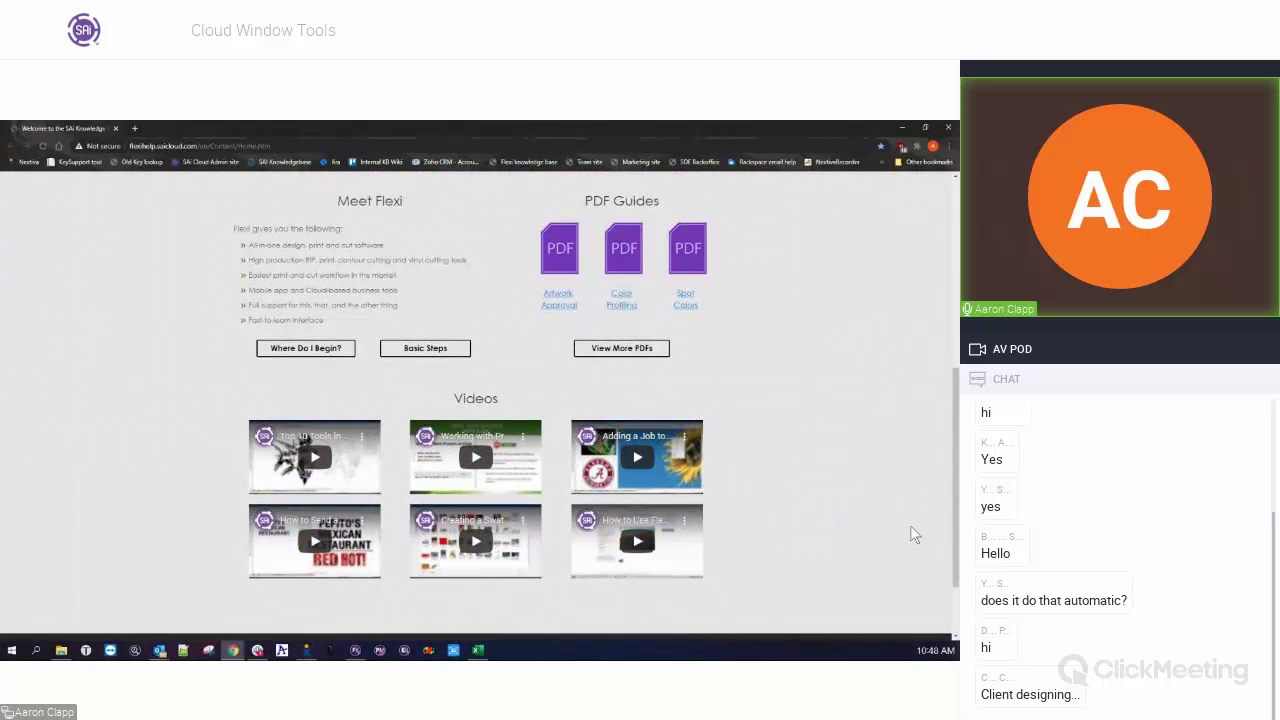
pyautogui.scroll(2, 905, 525)
pyautogui.scroll(1, 898, 520)
pyautogui.scroll(-1, 898, 520)
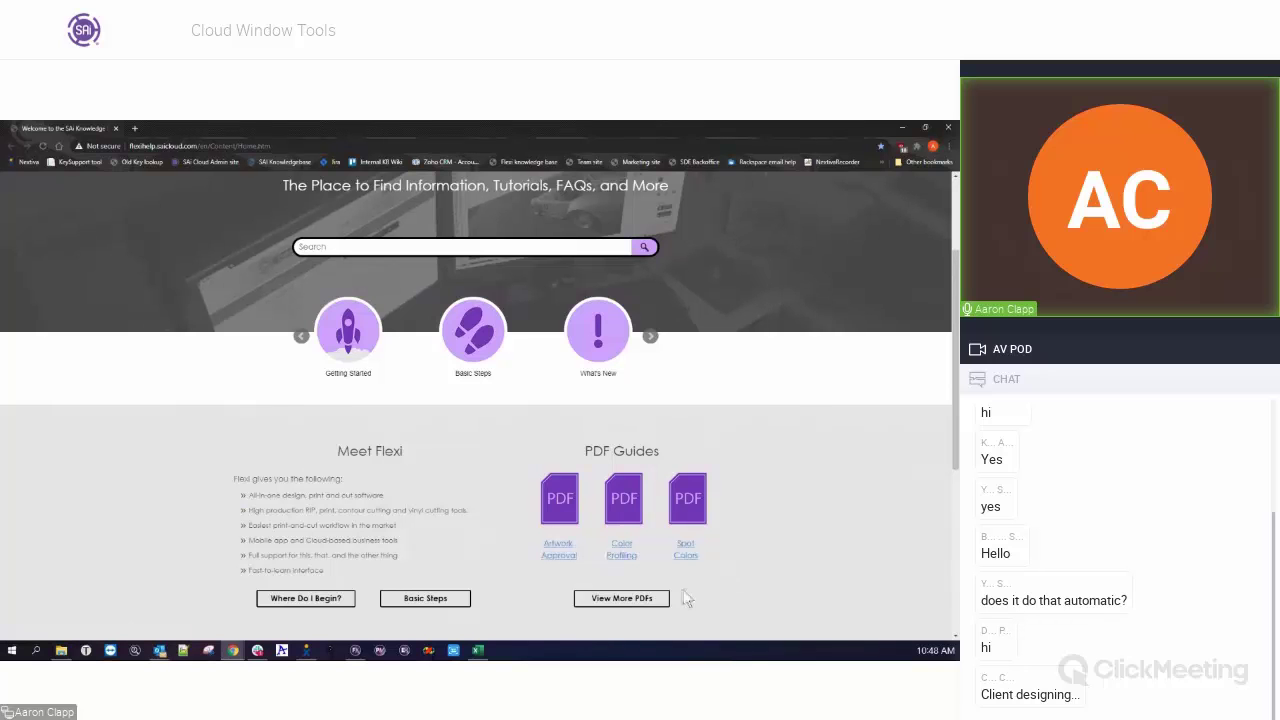
pyautogui.scroll(3, 737, 593)
pyautogui.click(395, 396)
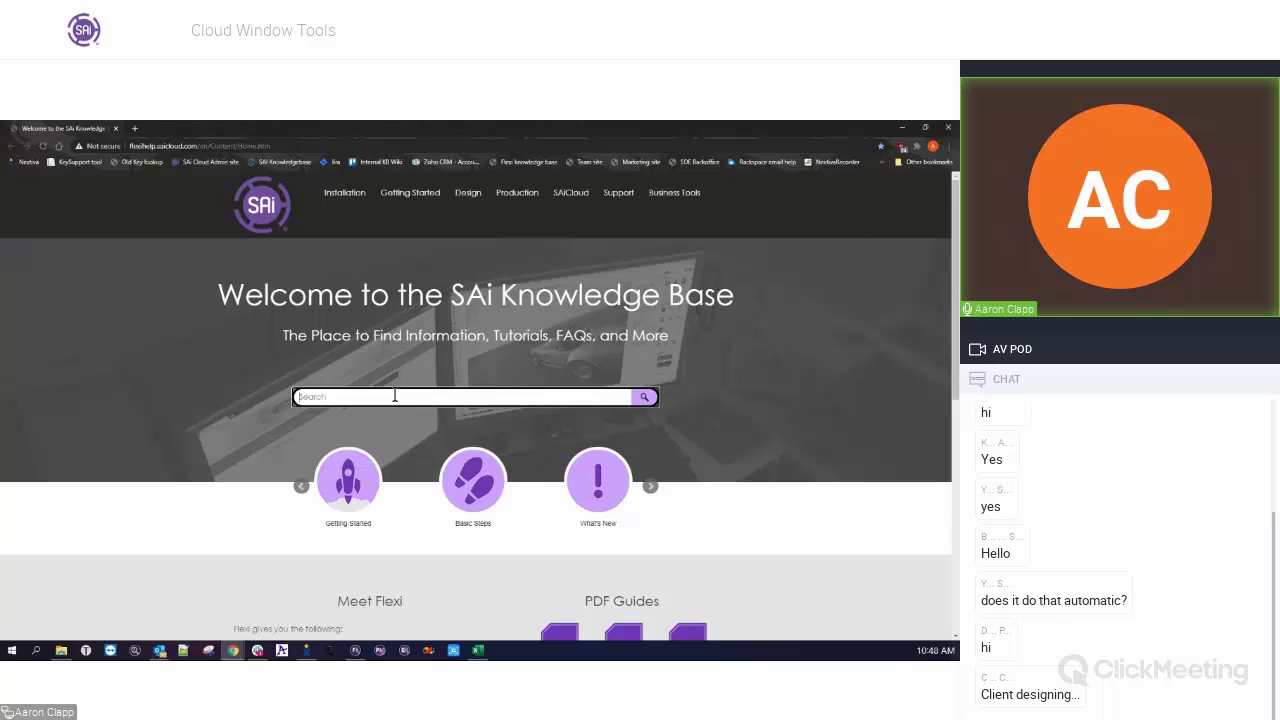
# Search the knowledge base for 'dither' and open the Job Properties Color Management Tab article.
pyautogui.write('dither')
pyautogui.press('Return')
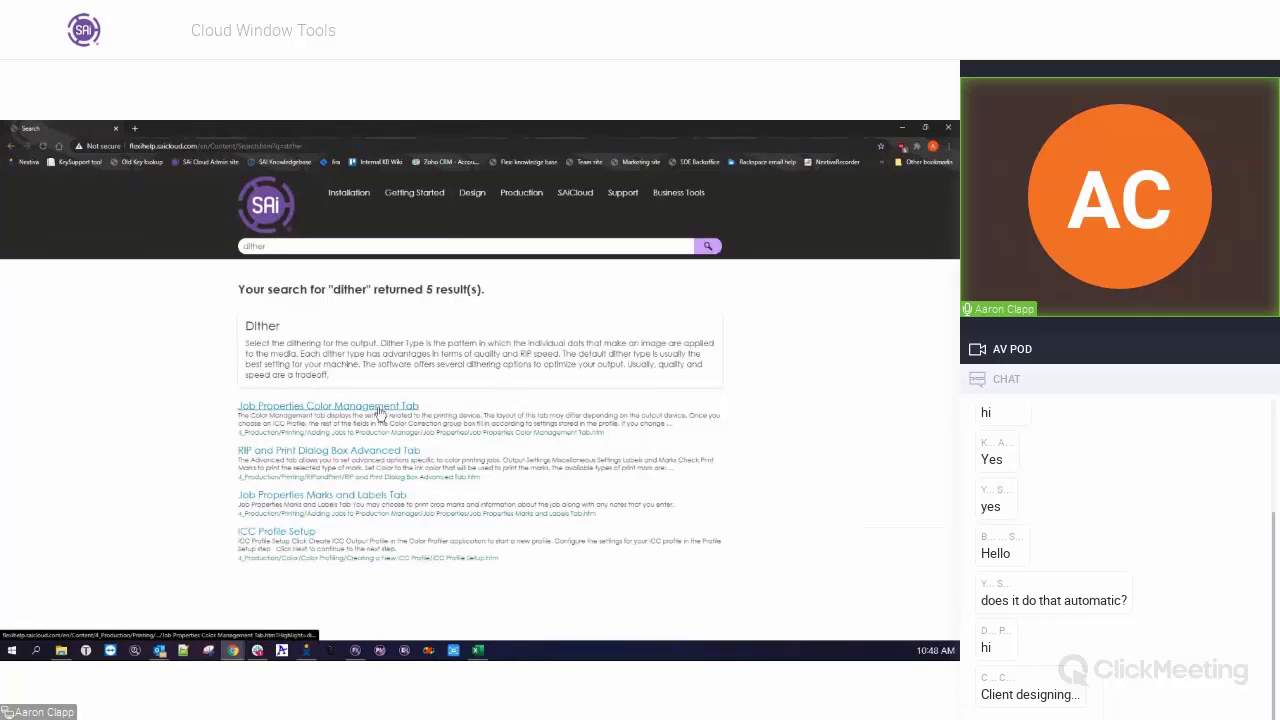
pyautogui.click(350, 408)
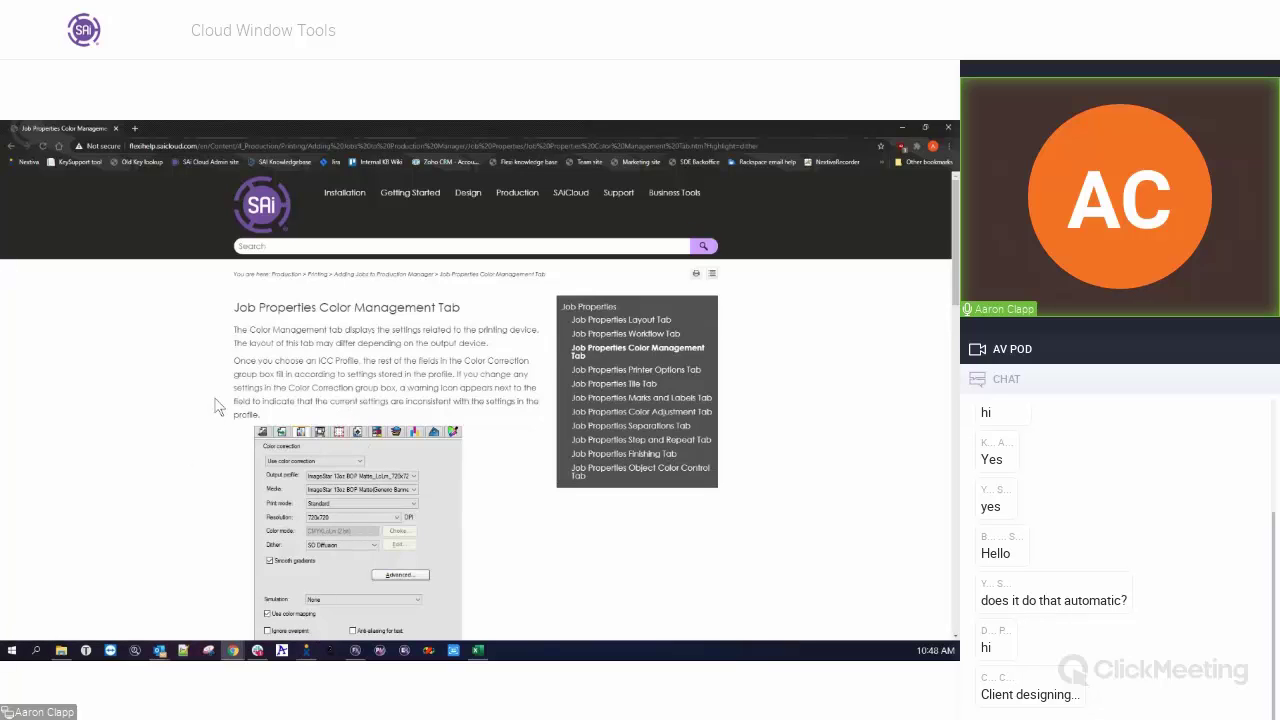
# Scroll through the article's dither options, jump back to the top, and close the Knowledge Base window.
pyautogui.scroll(-1, 216, 406)
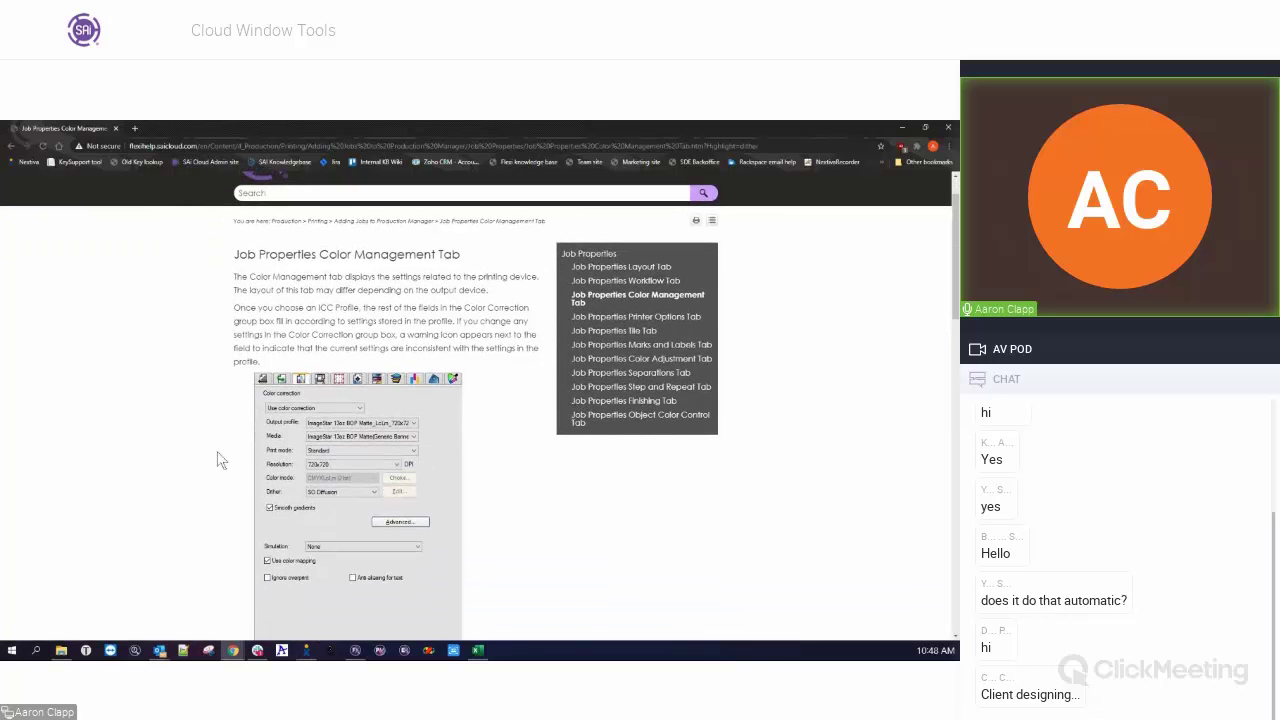
pyautogui.scroll(-12, 216, 450)
pyautogui.scroll(-3, 248, 410)
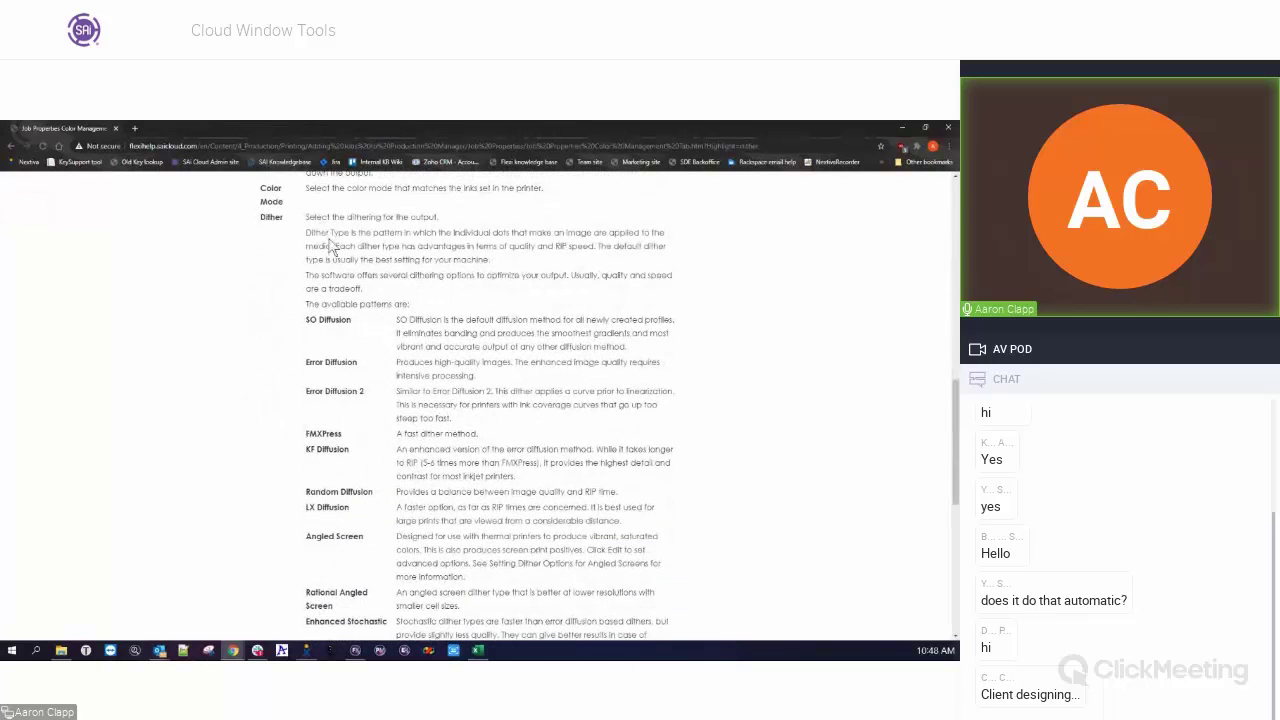
pyautogui.scroll(-1, 332, 243)
pyautogui.scroll(-3, 337, 423)
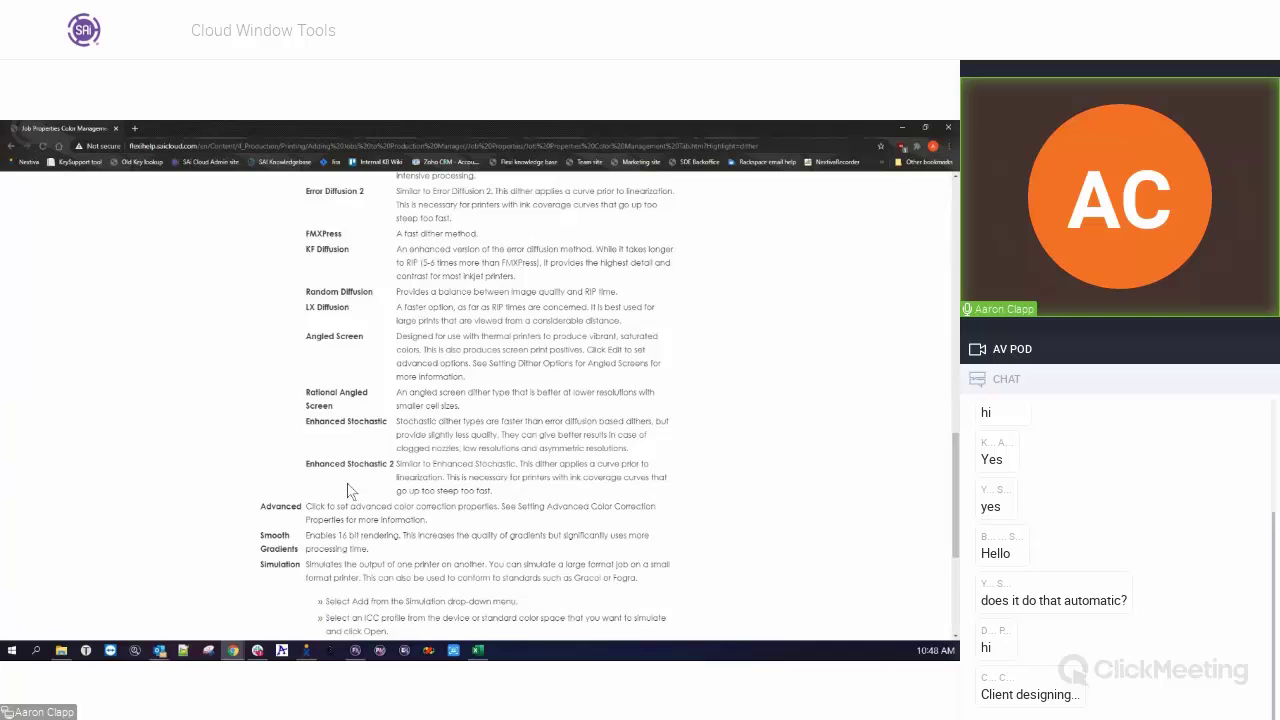
pyautogui.press('Home')
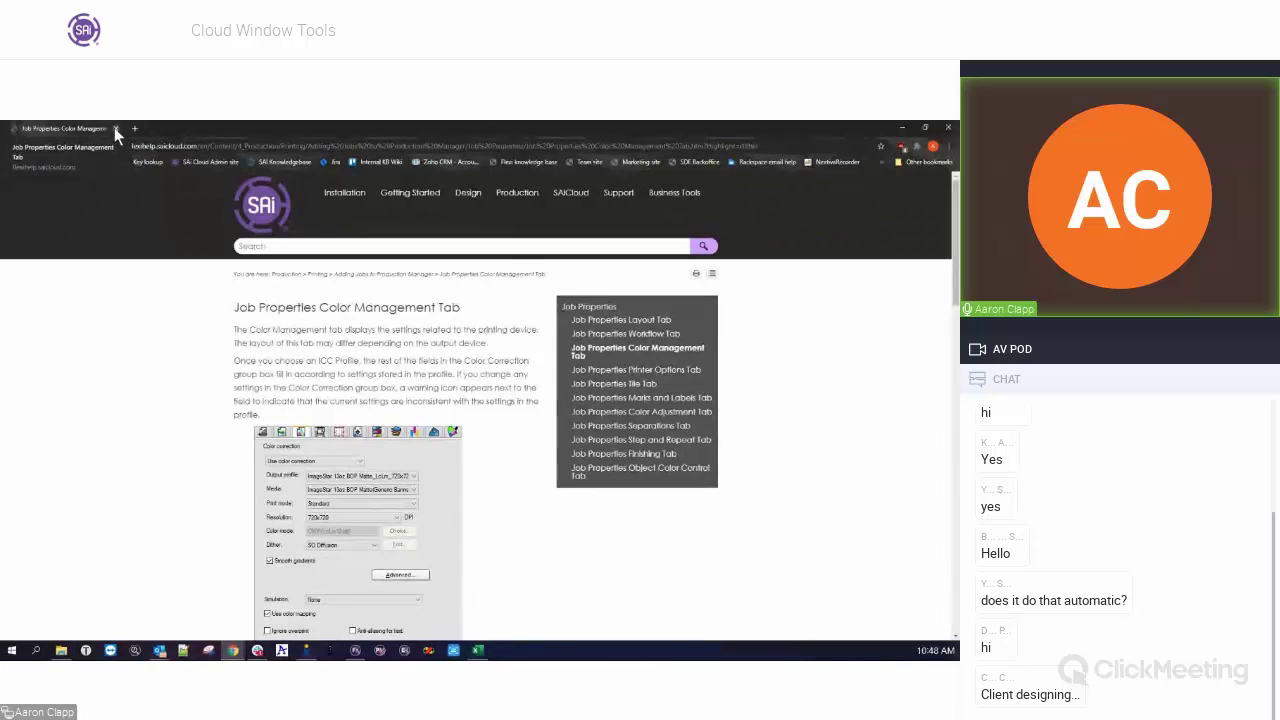
pyautogui.click(115, 128)
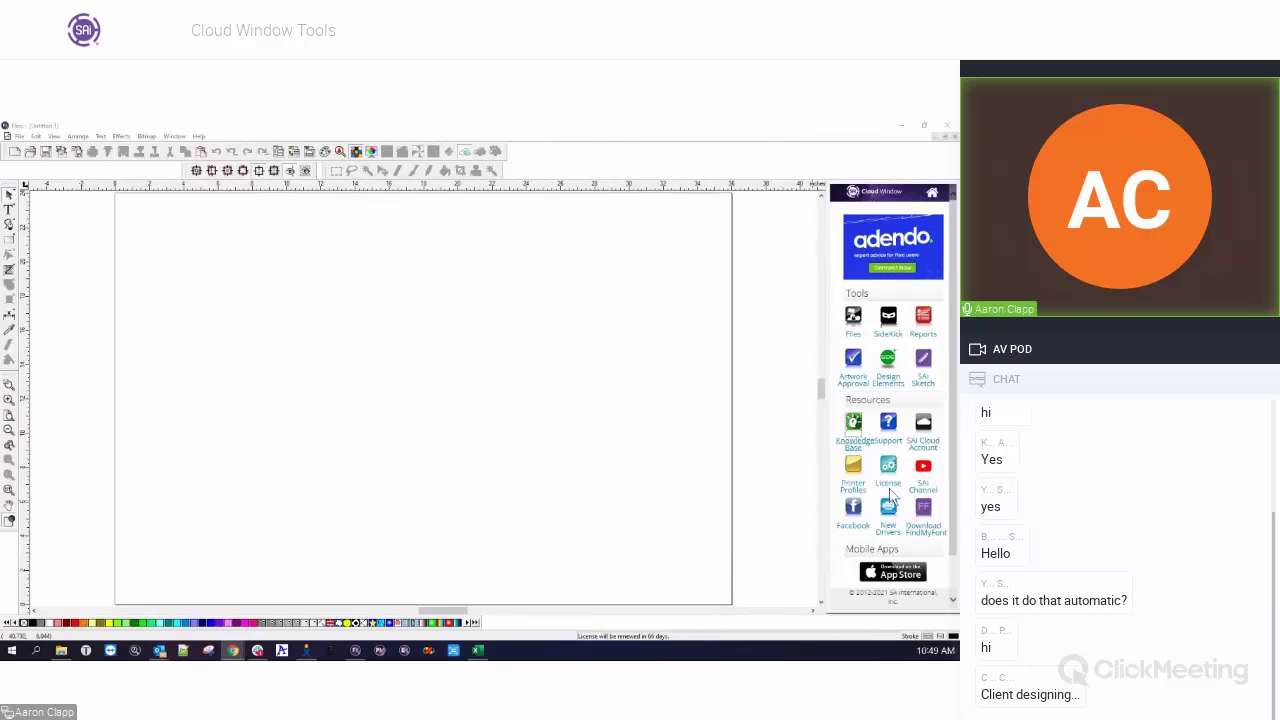
# View the Flexi licence details, select the software ID, then return the Cloud Window to its home page.
pyautogui.click(888, 484)
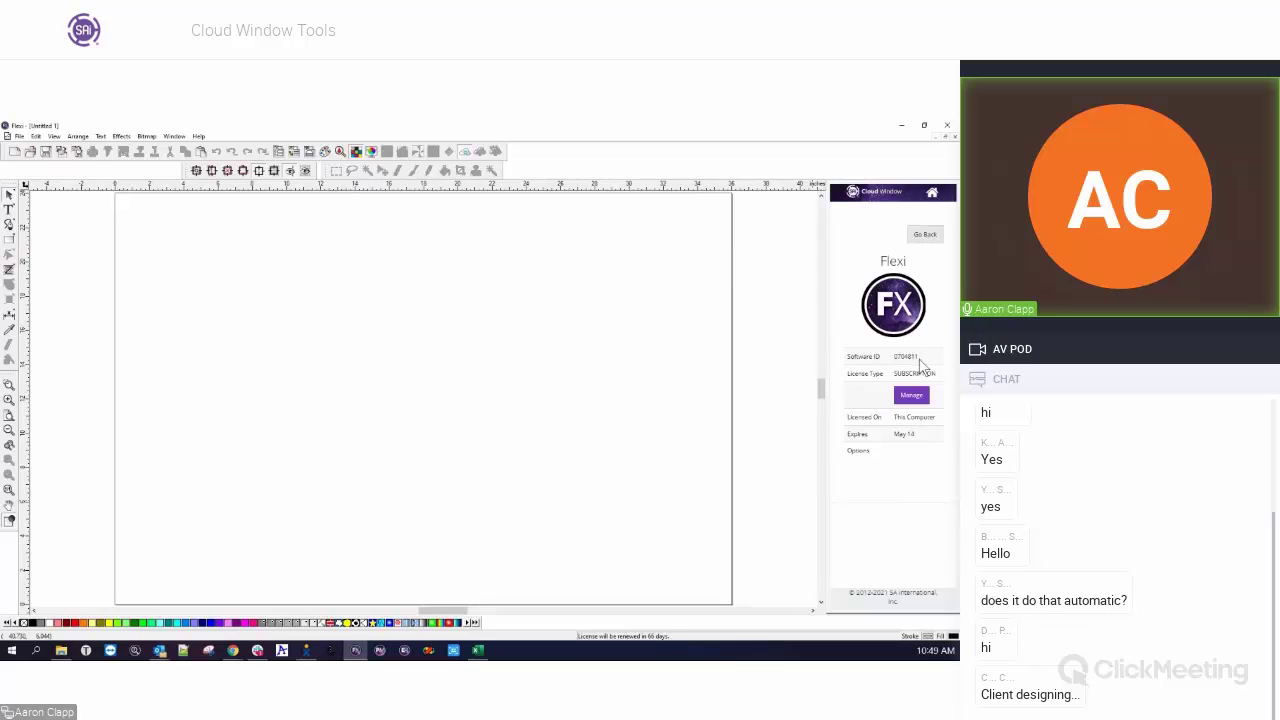
pyautogui.moveTo(920, 360); pyautogui.dragTo(876, 357)
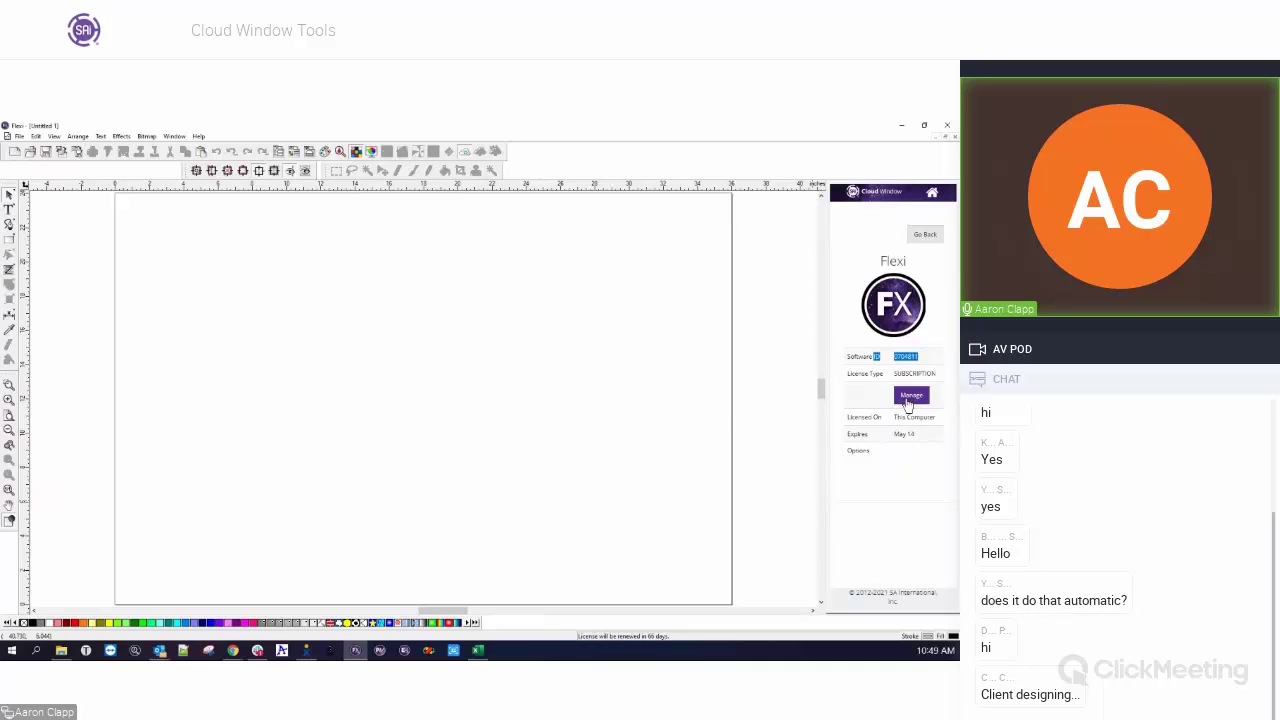
pyautogui.click(925, 236)
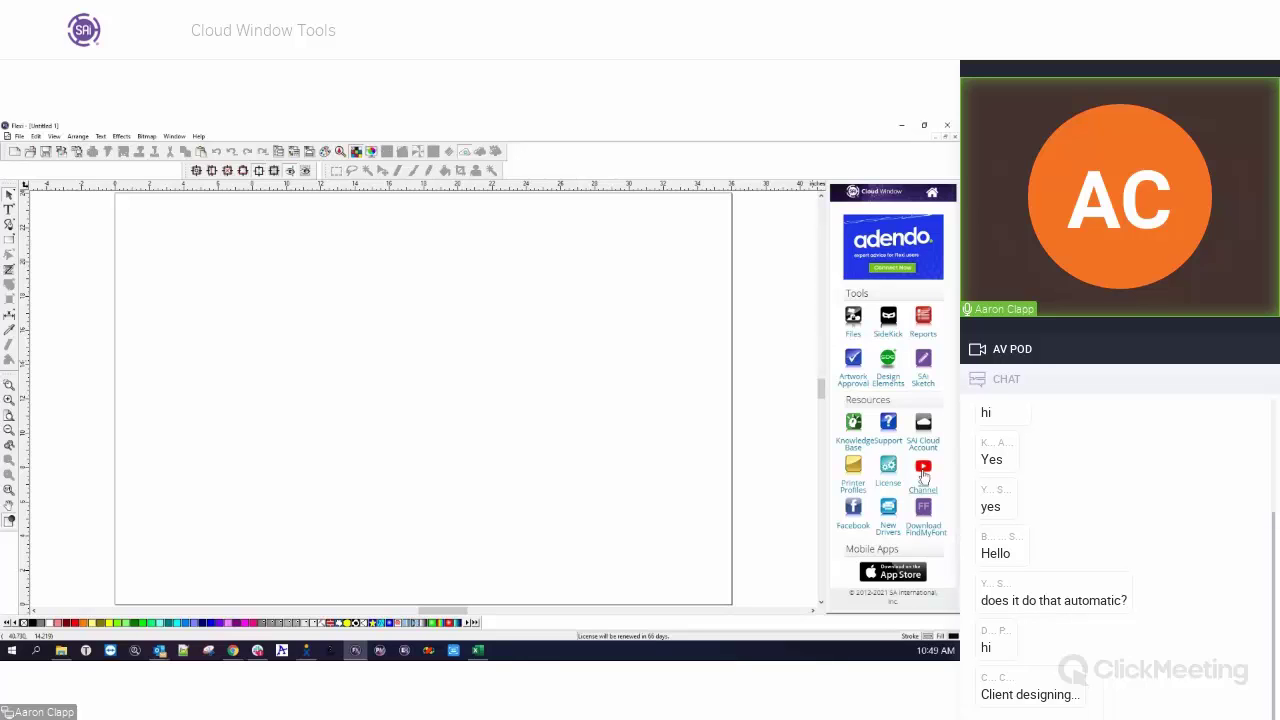
pyautogui.click(923, 478)
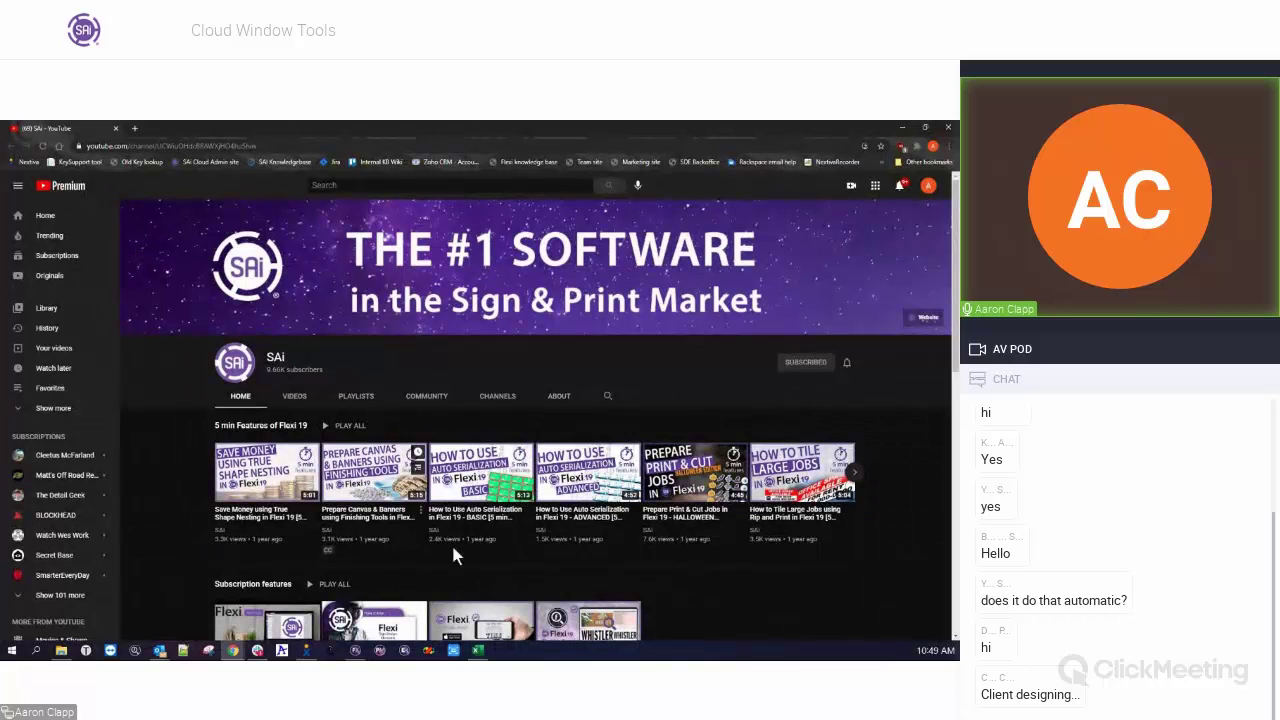
pyautogui.click(298, 400)
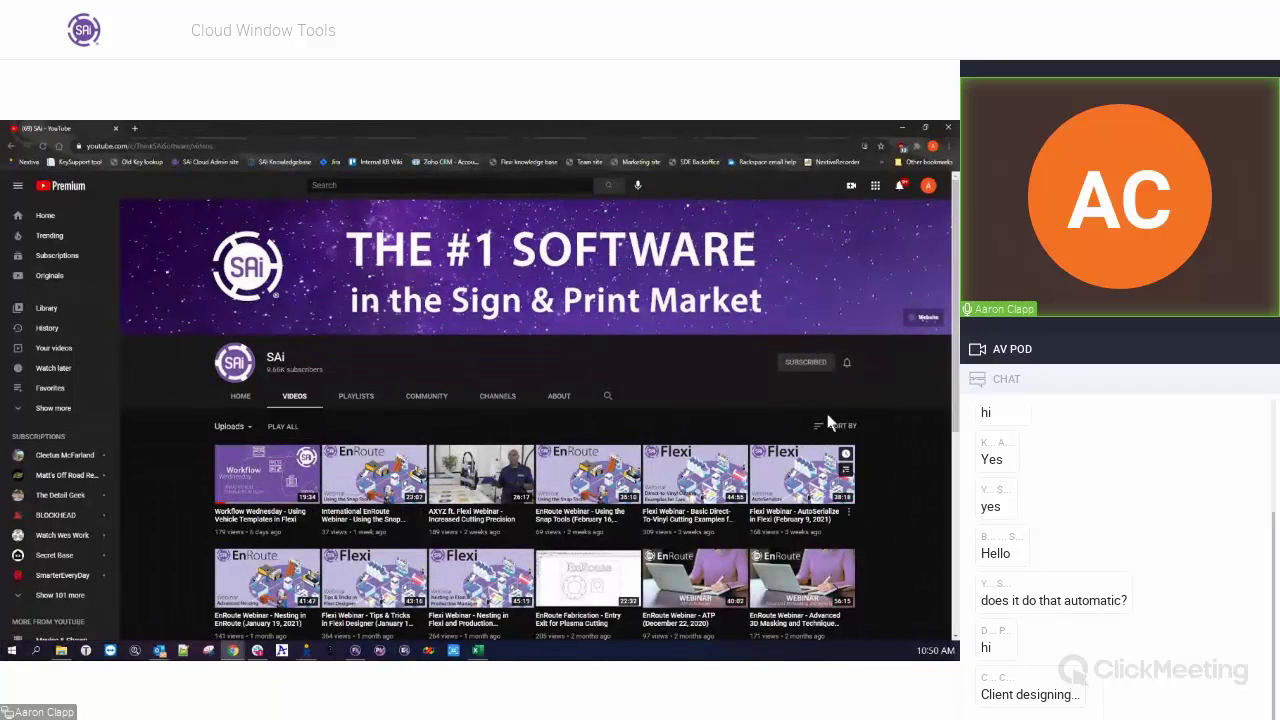
pyautogui.click(115, 128)
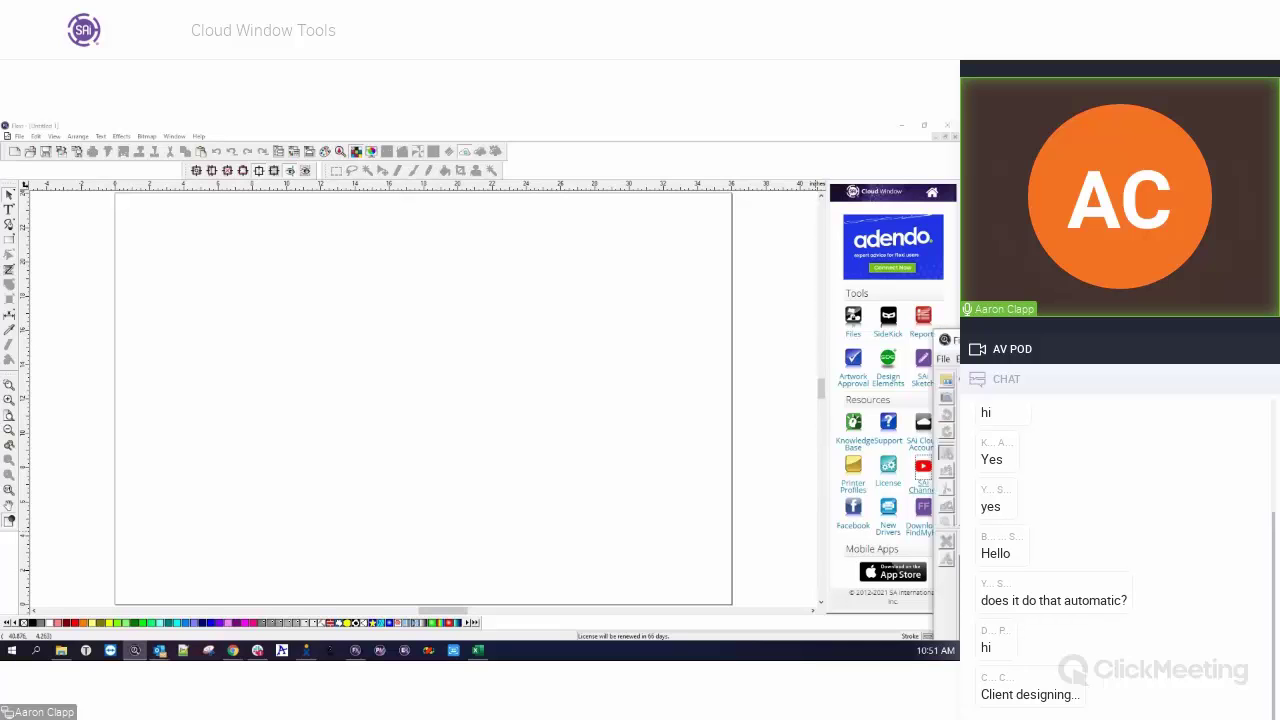
# Launch Find my Font, move its window to the top-left, and enlarge it over the canvas.
pyautogui.click(135, 650)
pyautogui.moveTo(211, 241); pyautogui.dragTo(235, 136)
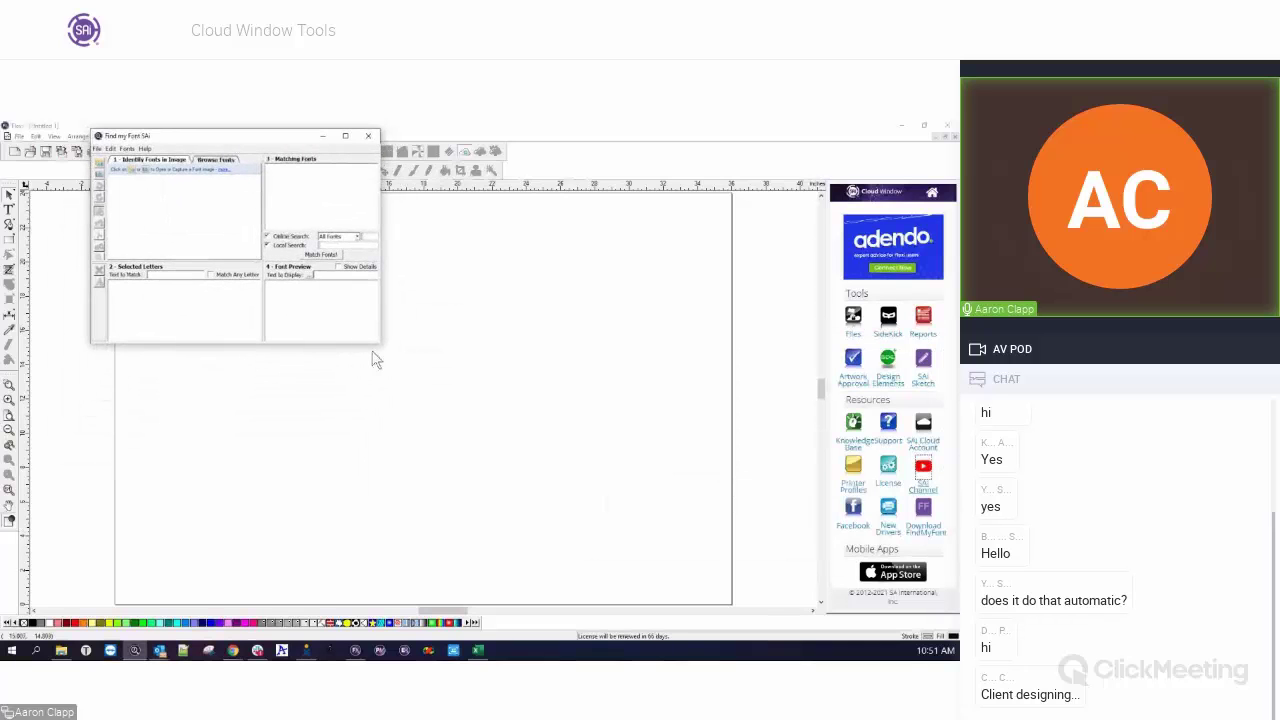
pyautogui.moveTo(378, 341); pyautogui.dragTo(772, 562)
pyautogui.moveTo(431, 132); pyautogui.dragTo(449, 162)
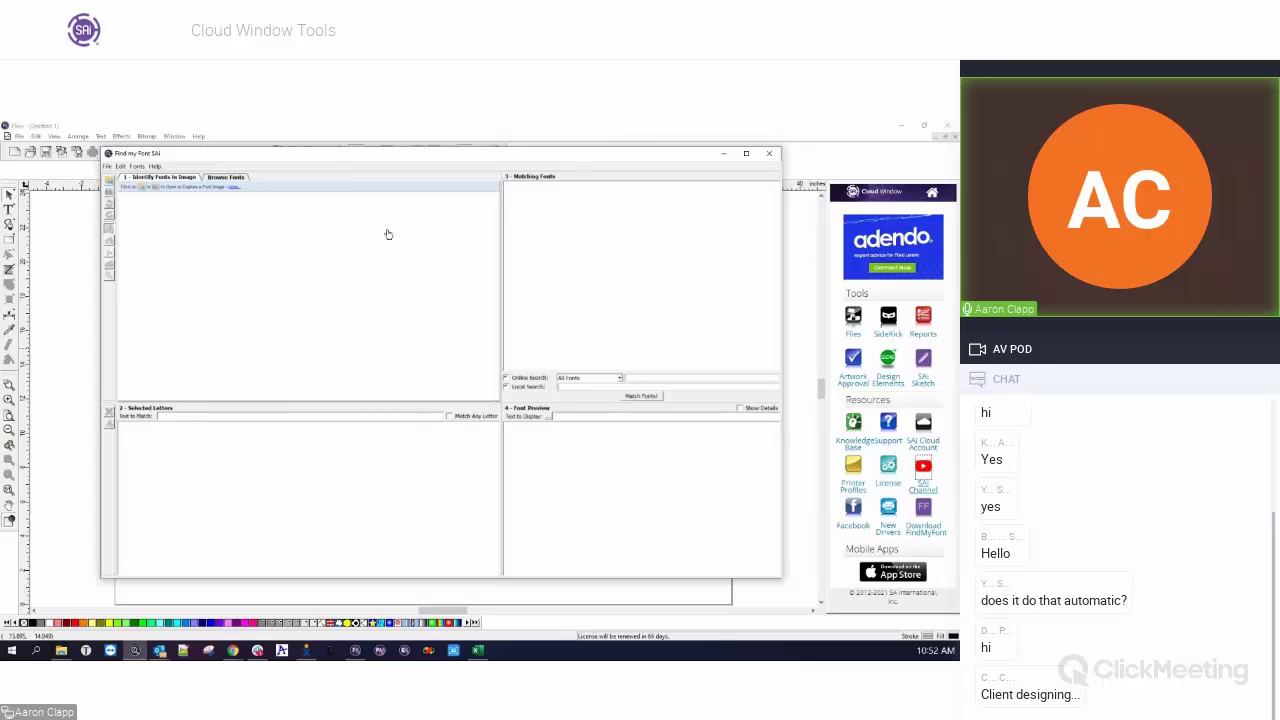
# Close the Find my Font window to reveal the blank Flexi canvas.
pyautogui.click(768, 156)
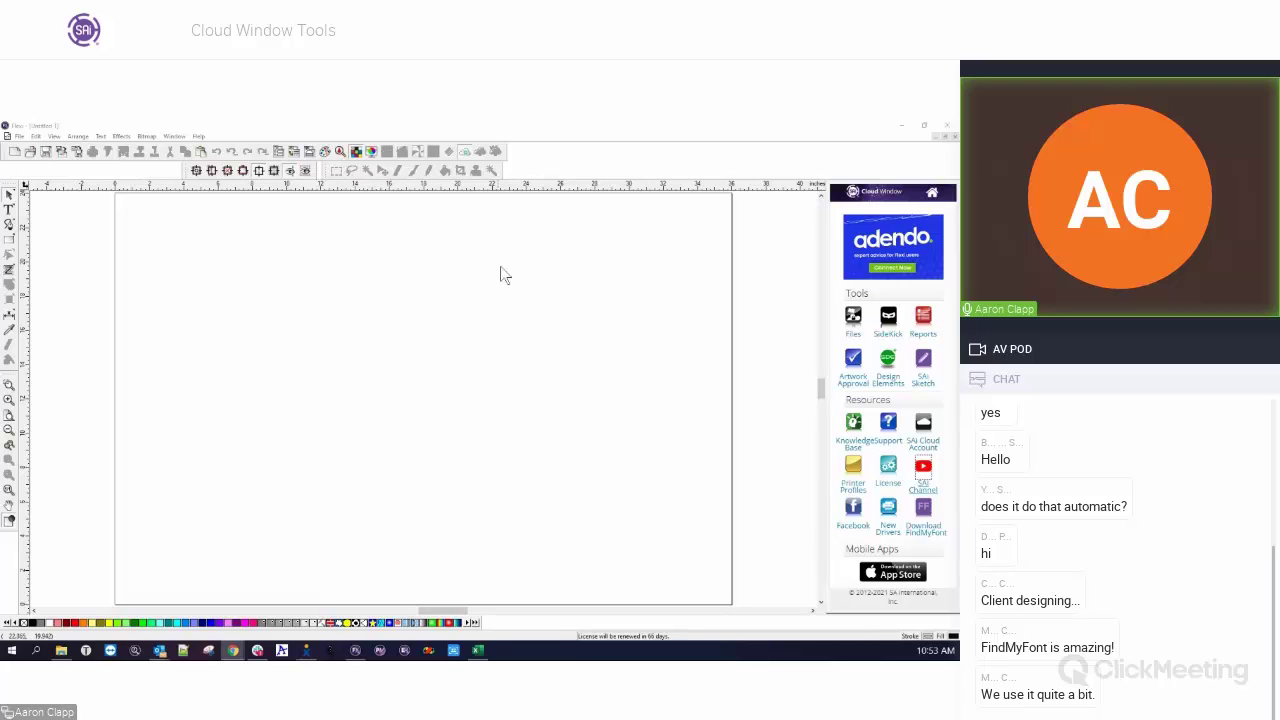
# Scroll the canvas down and show the File menu with Archive to Cloud and Send to Approval Tool.
pyautogui.scroll(-3, 728, 440)
pyautogui.scroll(-2, 840, 420)
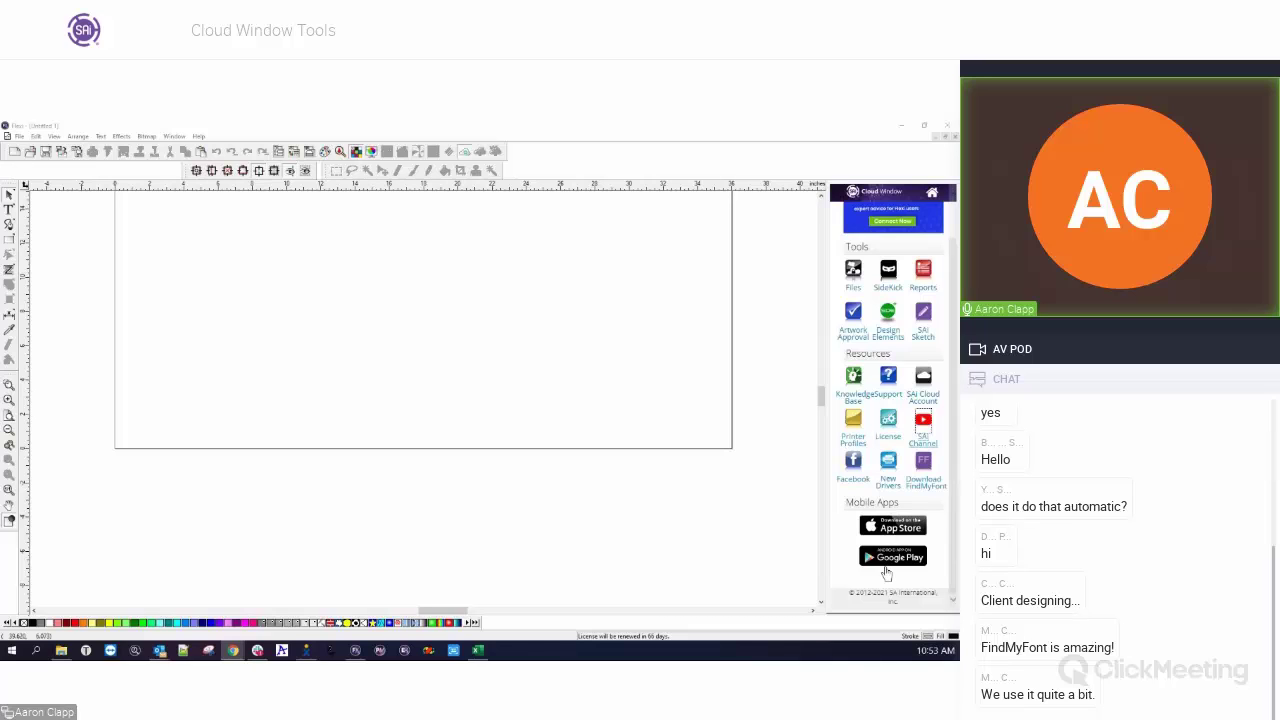
pyautogui.click(18, 136)
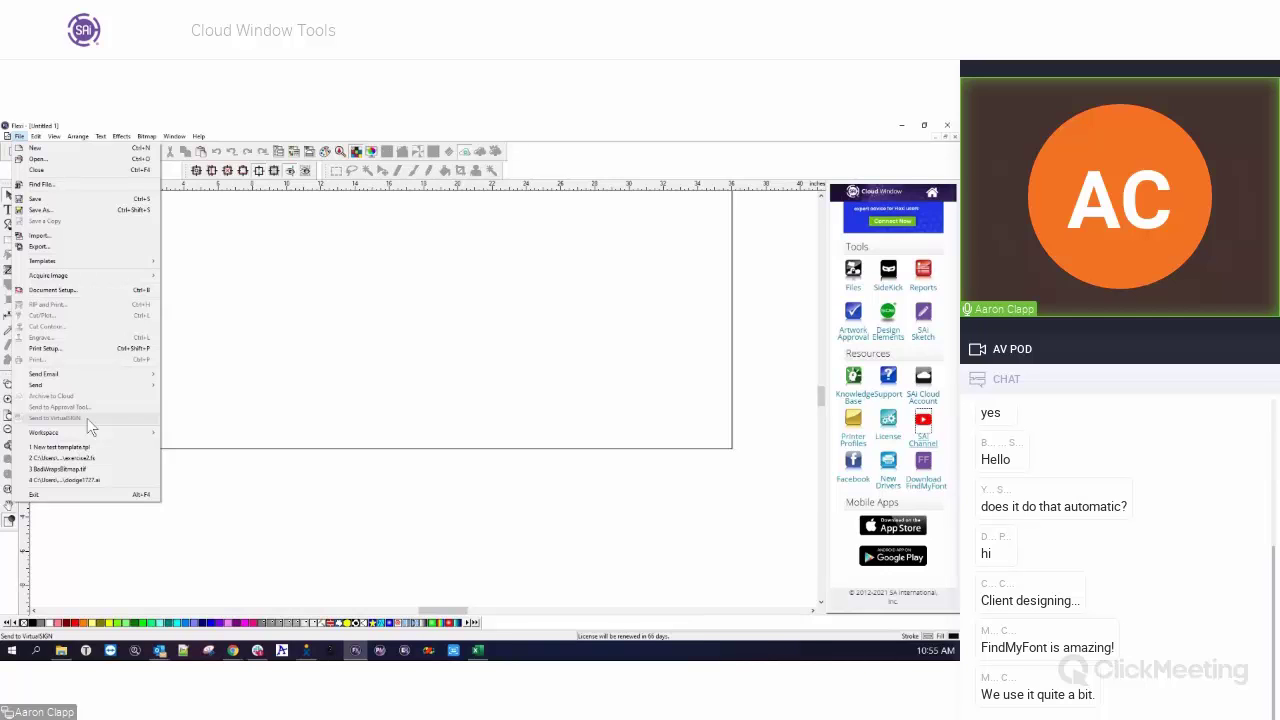
# Dismiss the File menu without choosing a command and scroll back up to the blank canvas.
pyautogui.click(180, 407)
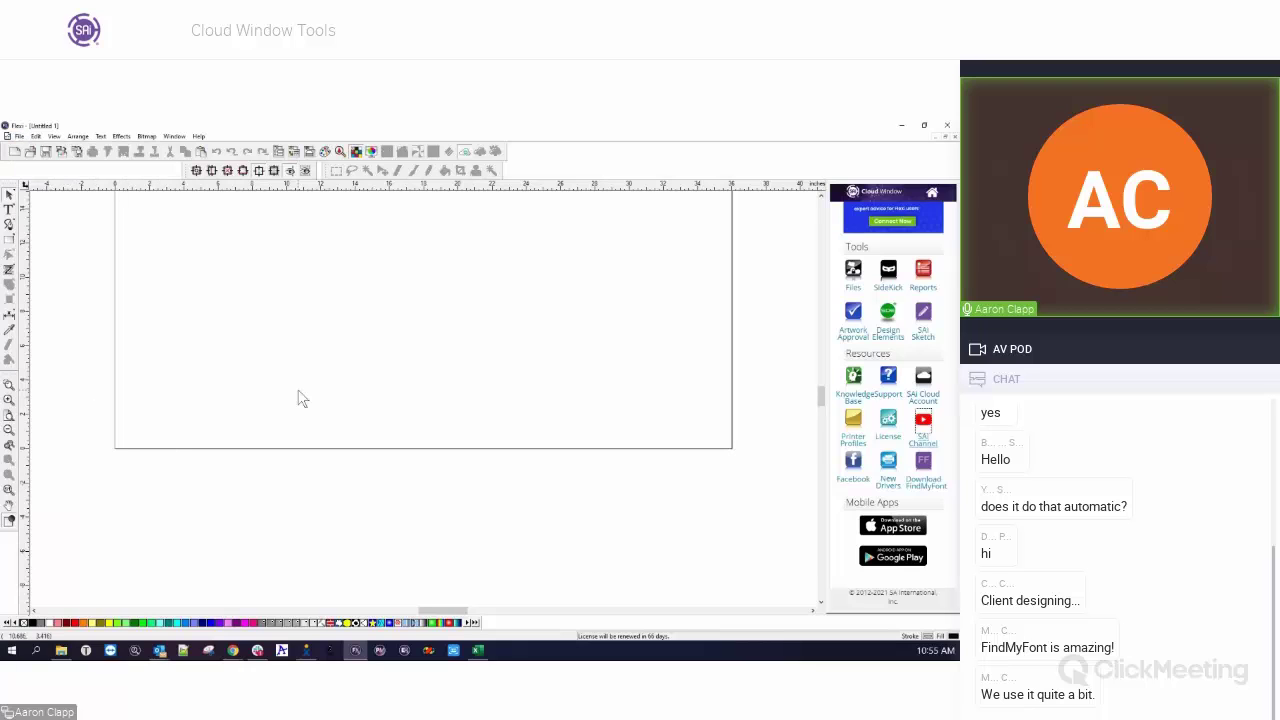
pyautogui.scroll(1, 885, 317)
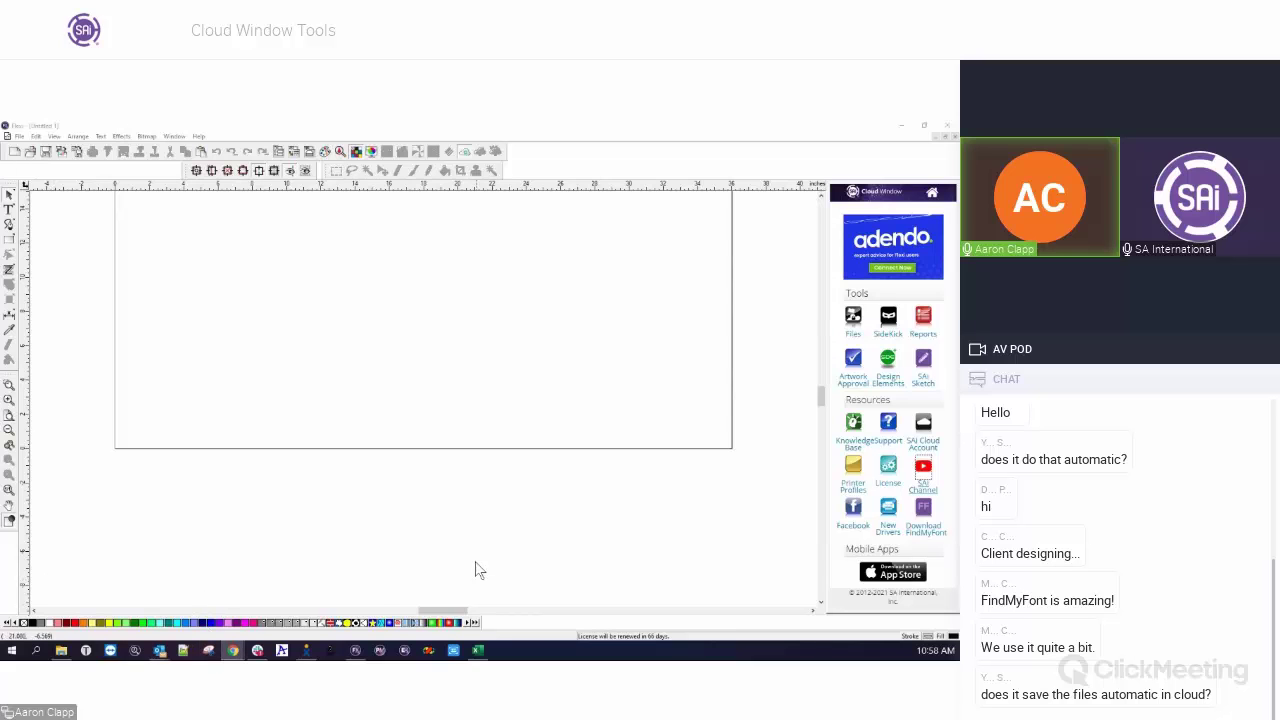
pyautogui.moveTo(233, 652)
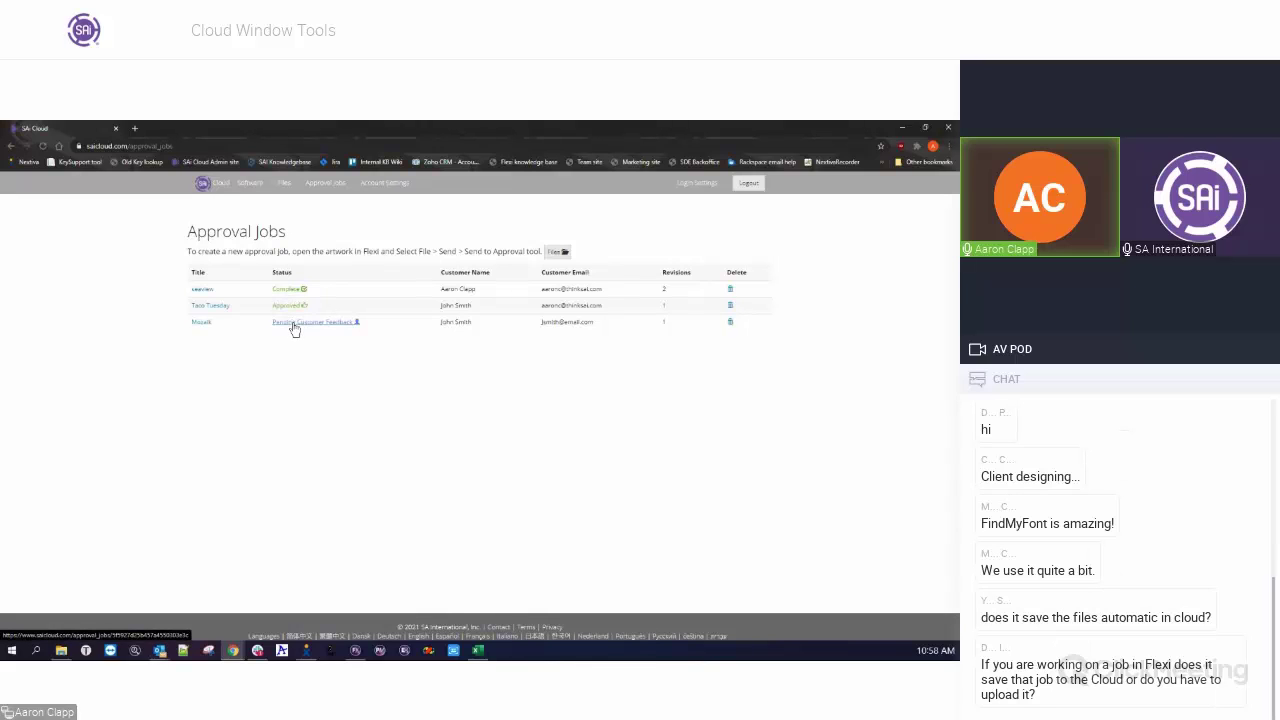
# View the Mozaik job's Pending Customer Feedback details, then return to Approval Jobs.
pyautogui.click(295, 329)
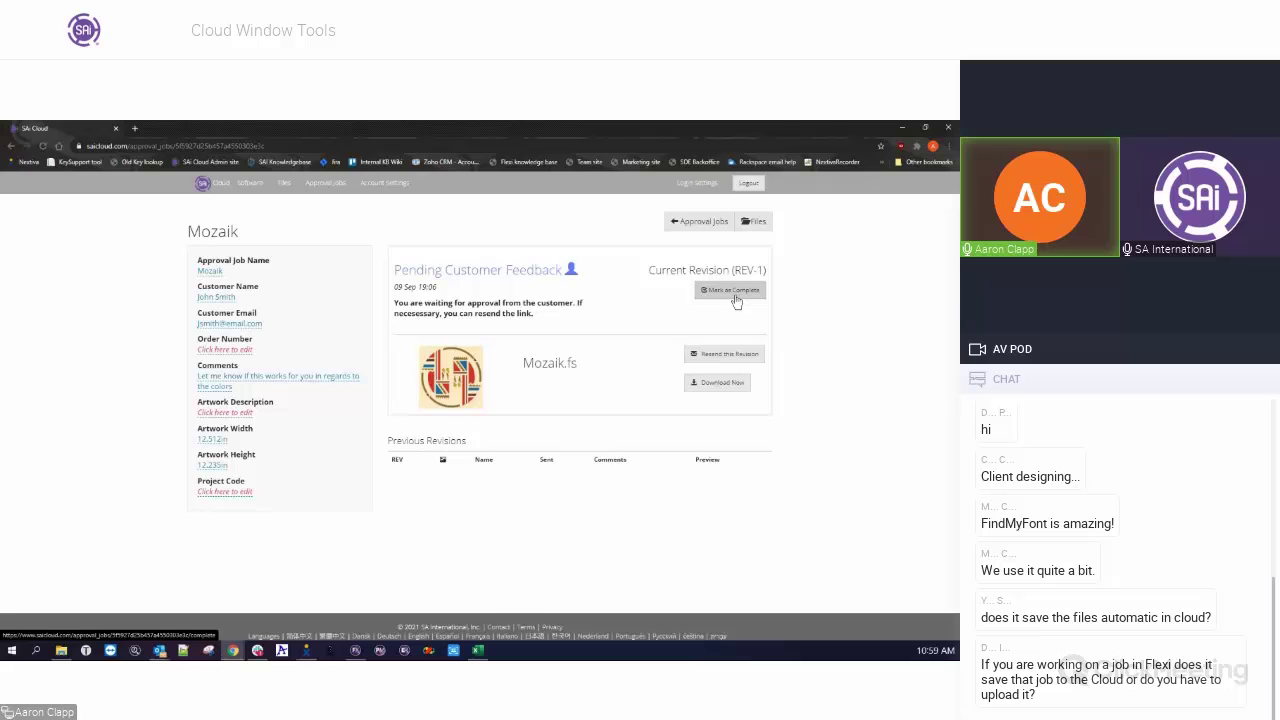
pyautogui.click(733, 296)
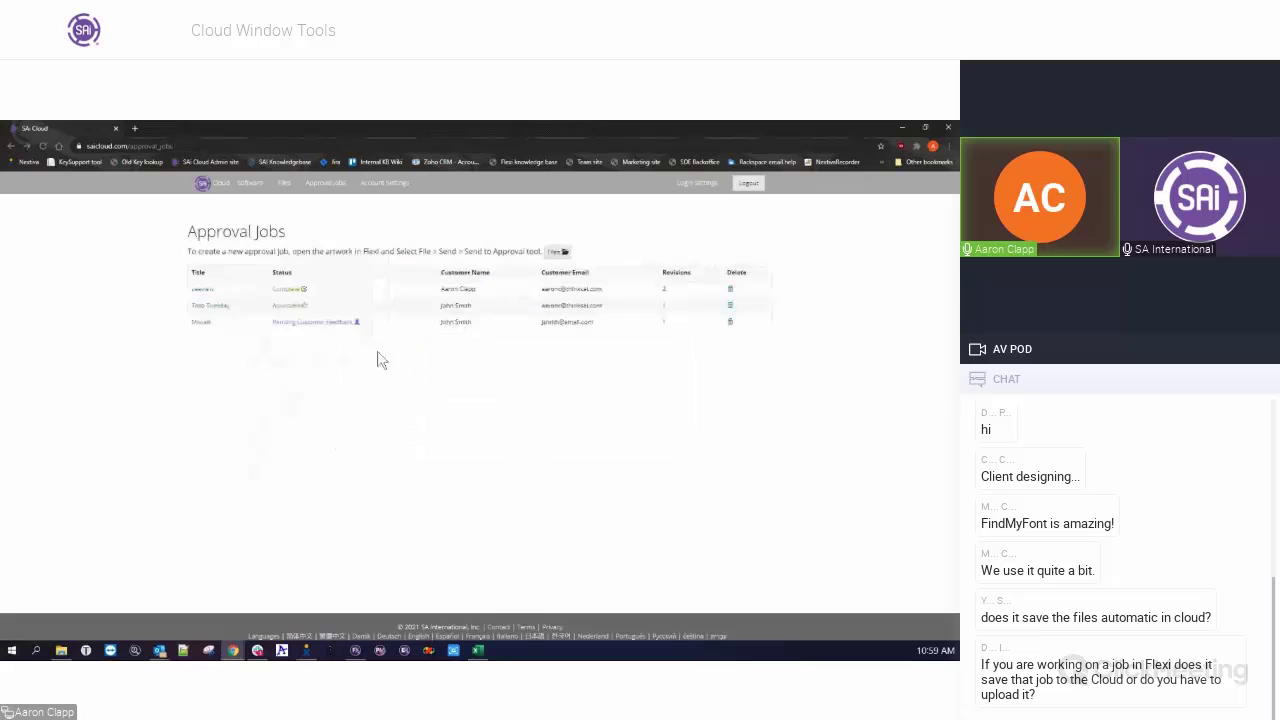
# View the completed seaview and approved Taco Tuesday jobs, then go to the Files page.
pyautogui.click(287, 297)
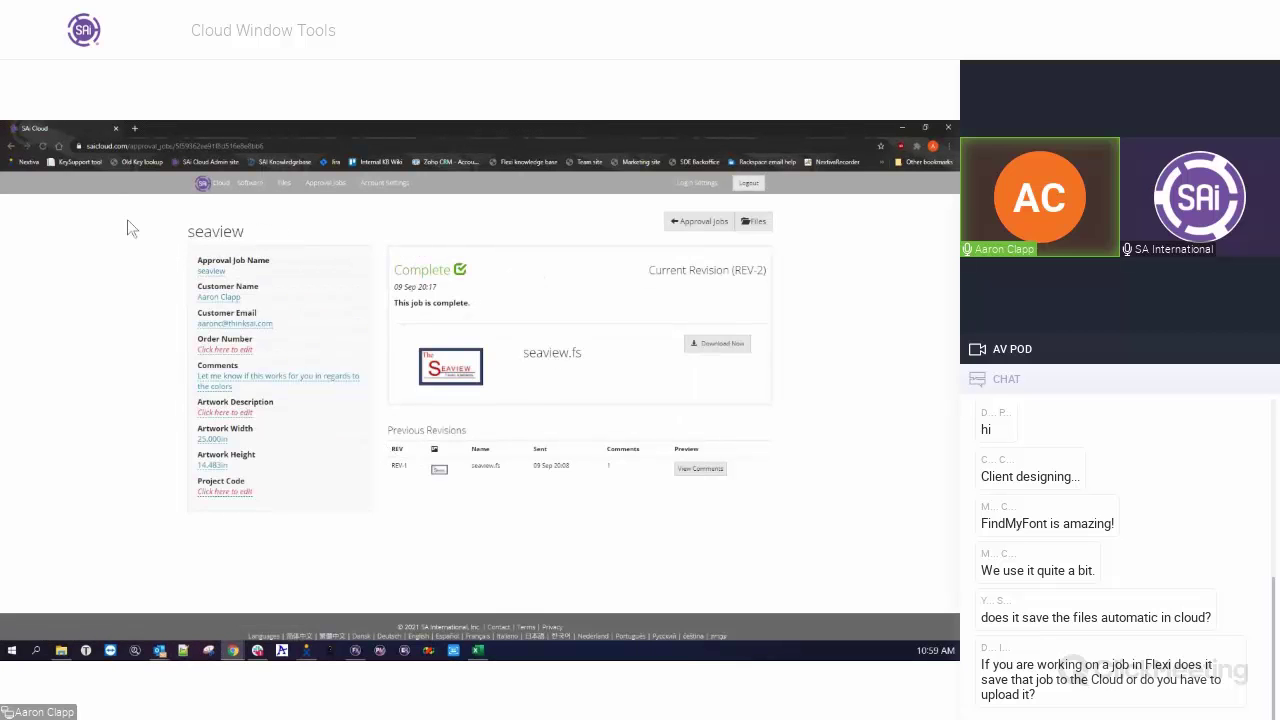
pyautogui.click(12, 147)
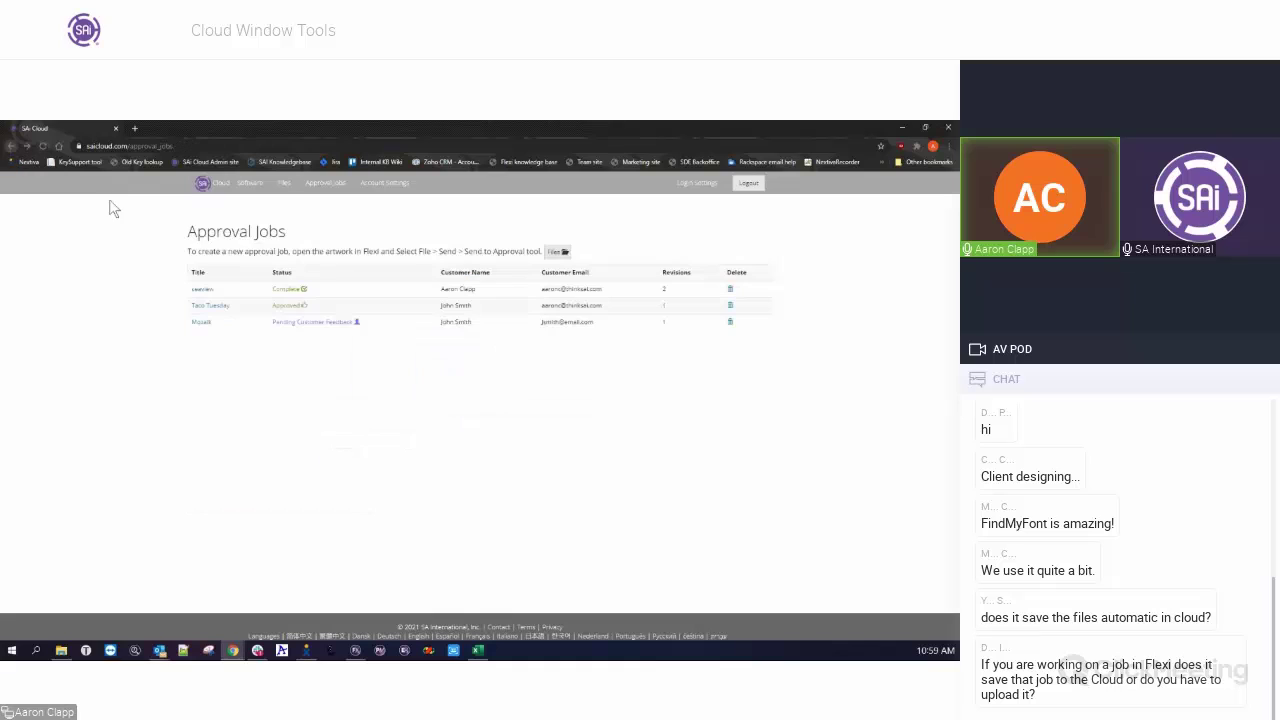
pyautogui.click(283, 308)
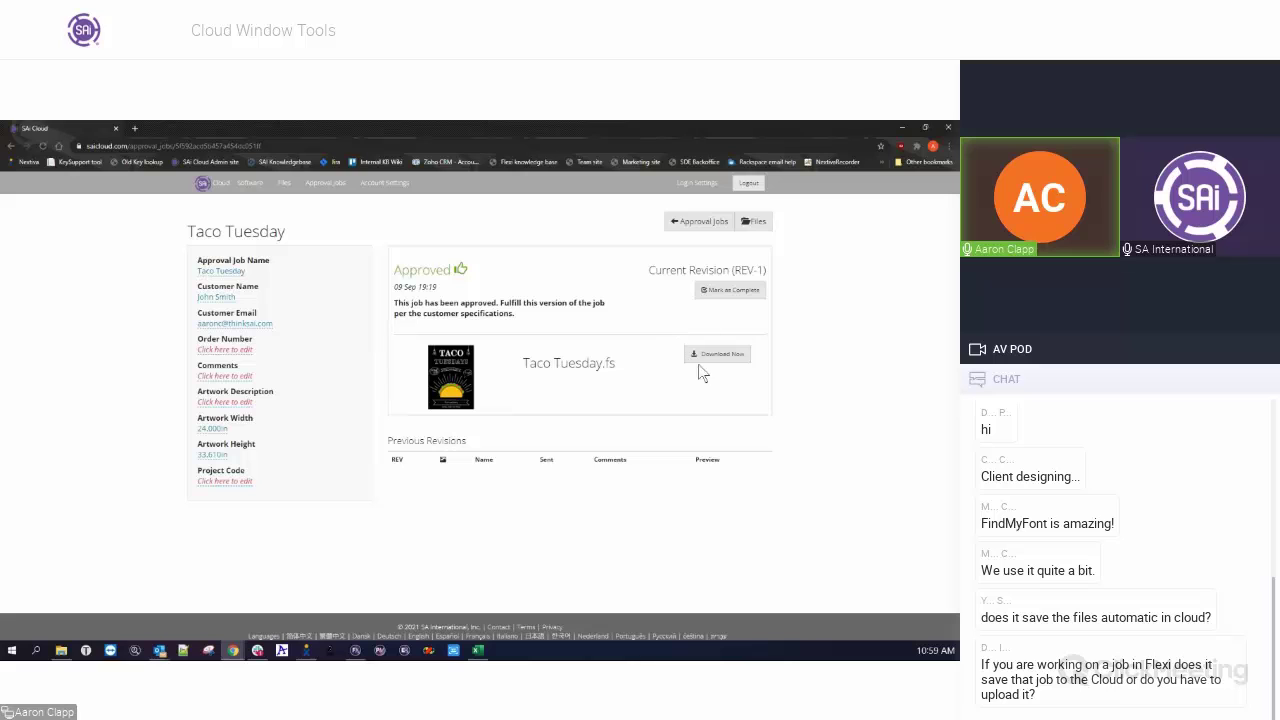
pyautogui.click(285, 189)
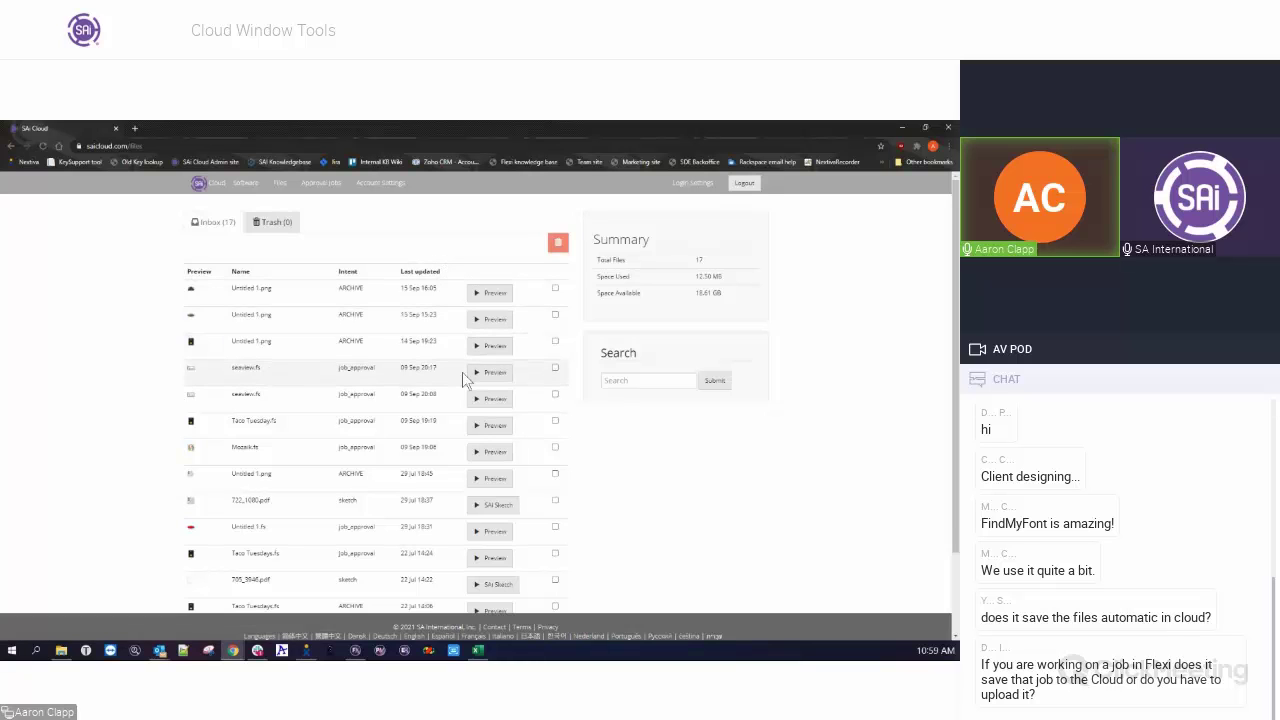
pyautogui.scroll(-1, 466, 372)
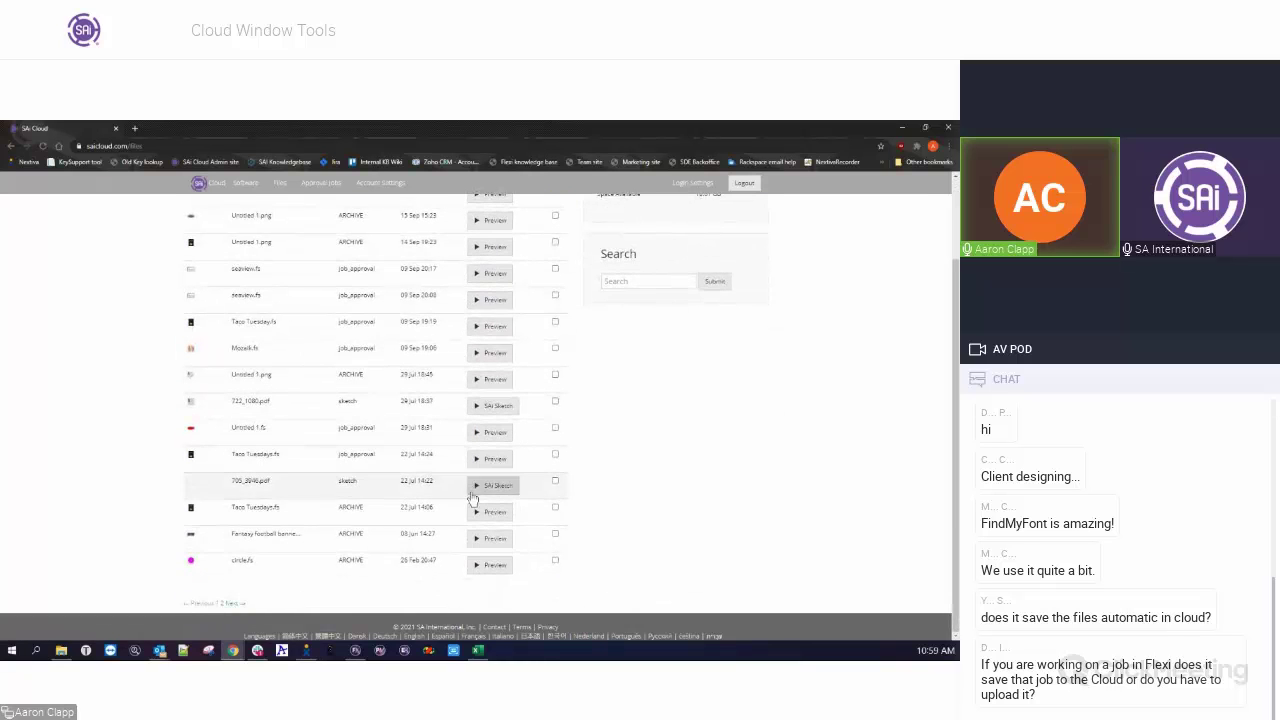
pyautogui.scroll(1, 443, 545)
pyautogui.scroll(1, 443, 545)
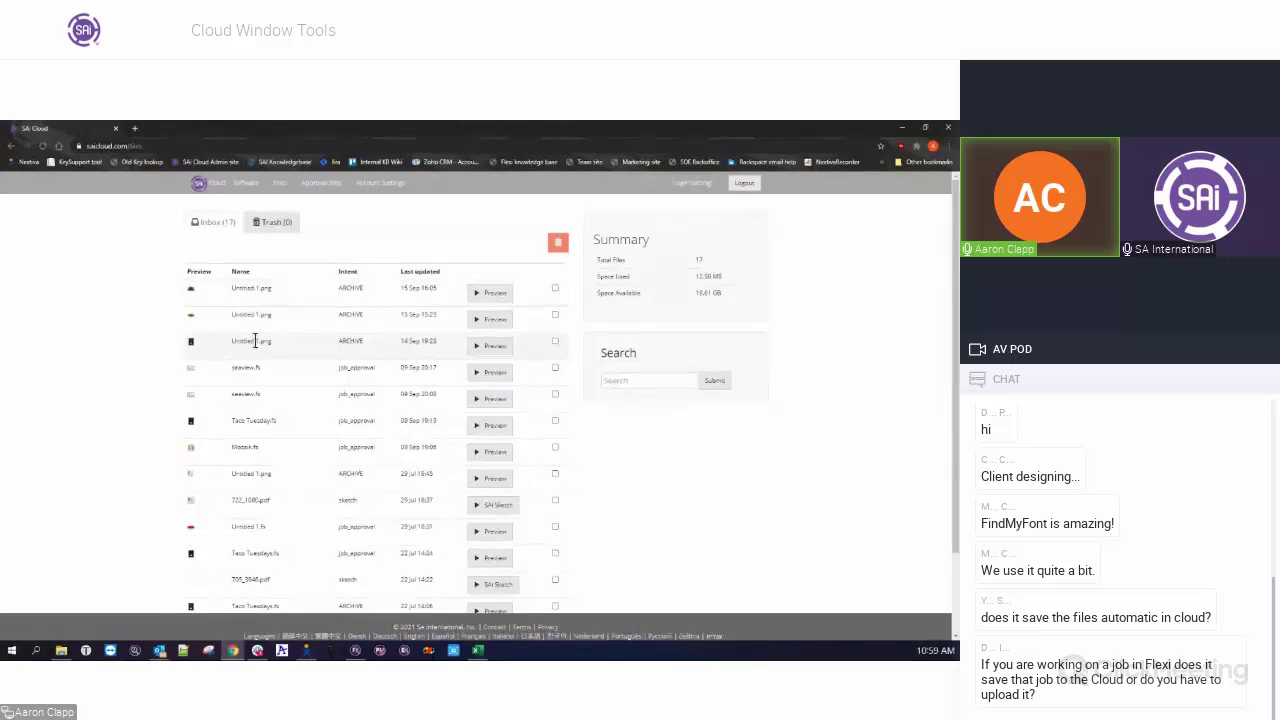
pyautogui.click(492, 348)
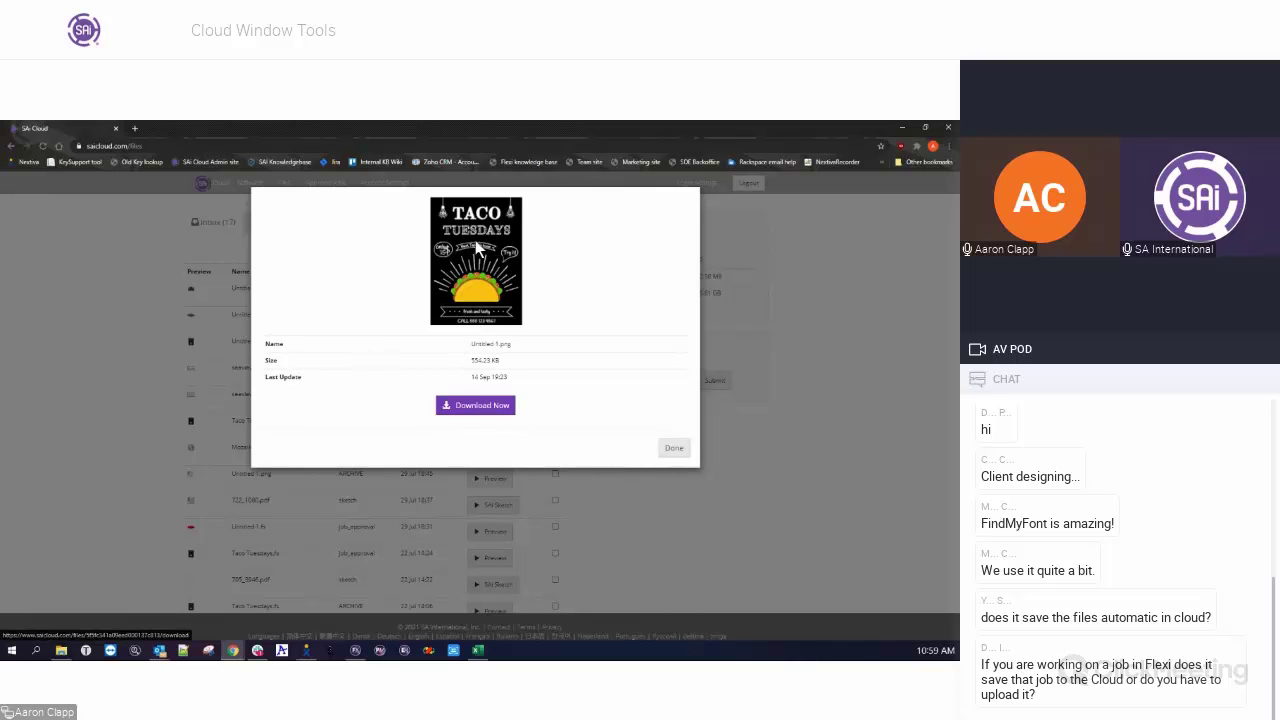
pyautogui.click(668, 449)
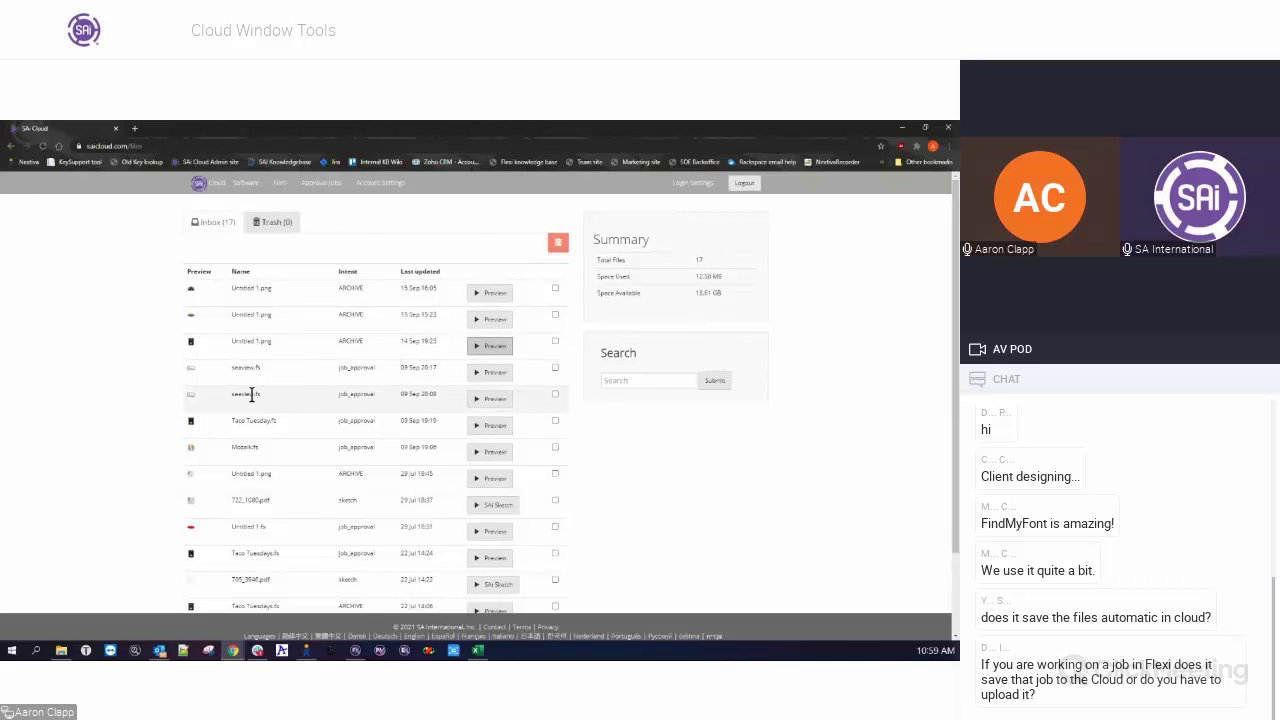
pyautogui.click(500, 403)
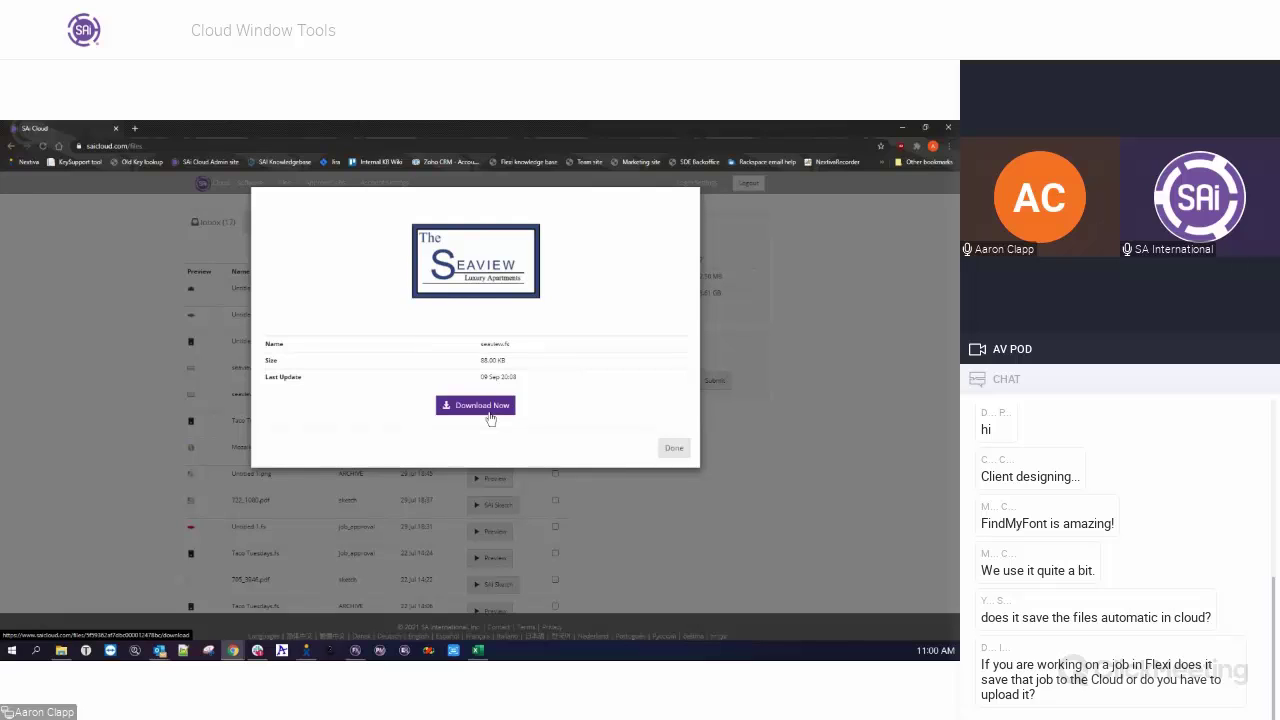
pyautogui.click(674, 448)
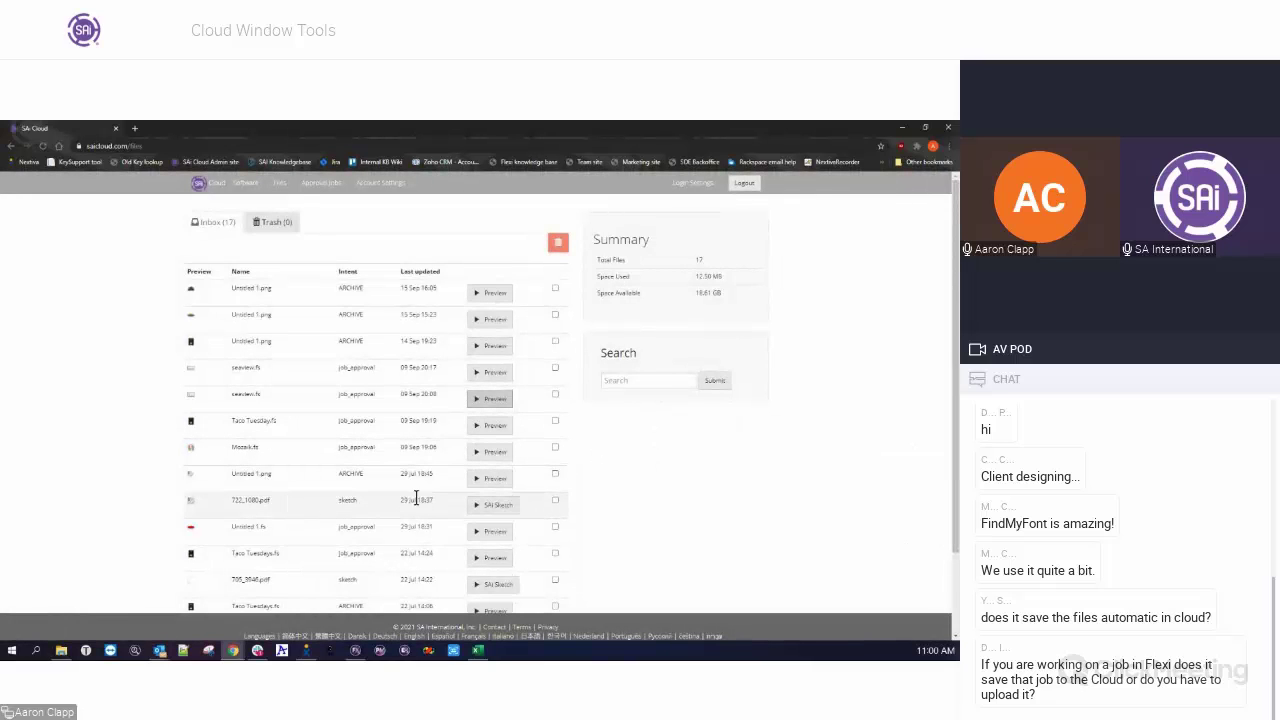
pyautogui.click(491, 506)
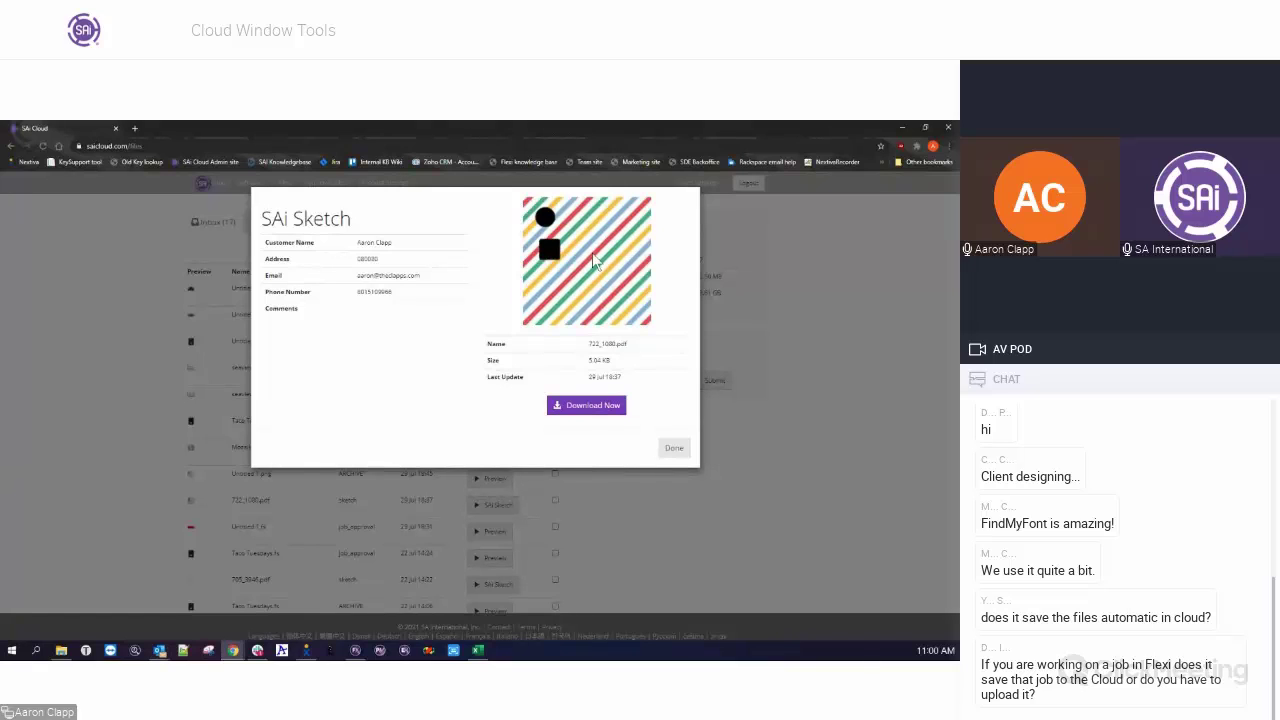
pyautogui.click(676, 449)
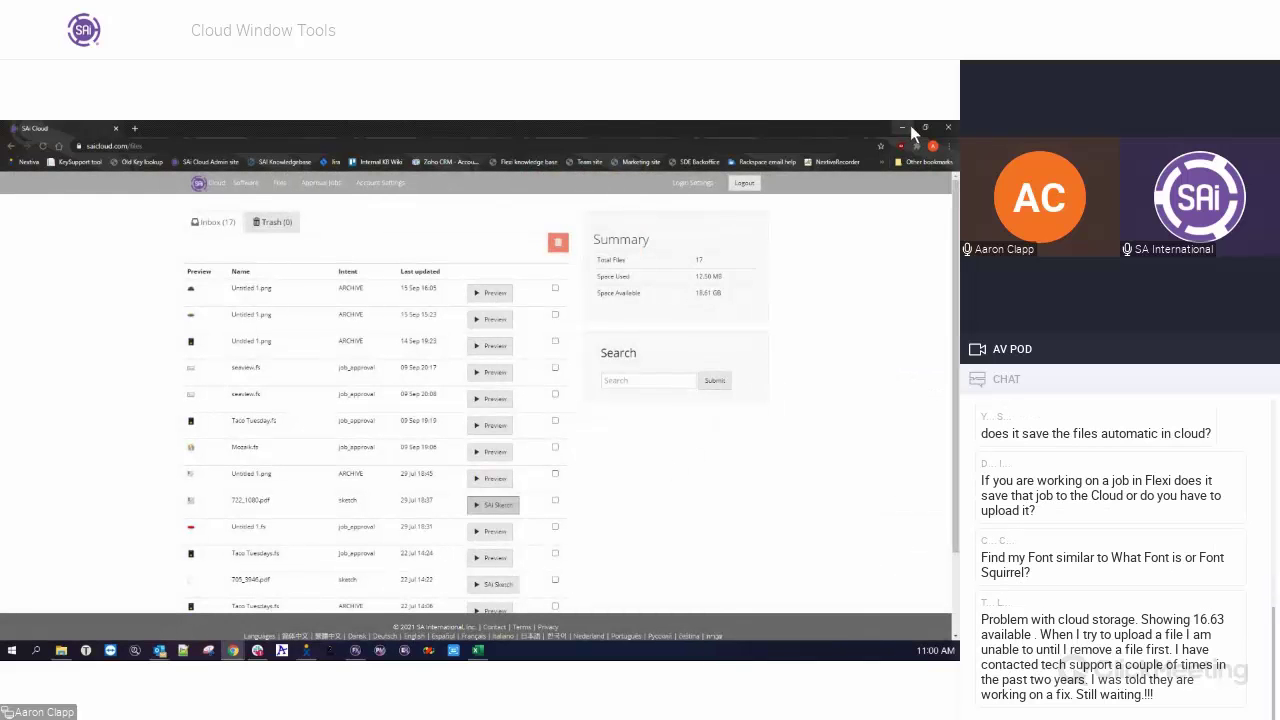
# Close the SAi Cloud browser, draw a black filled rectangle in Flexi, and show the File menu.
pyautogui.click(116, 128)
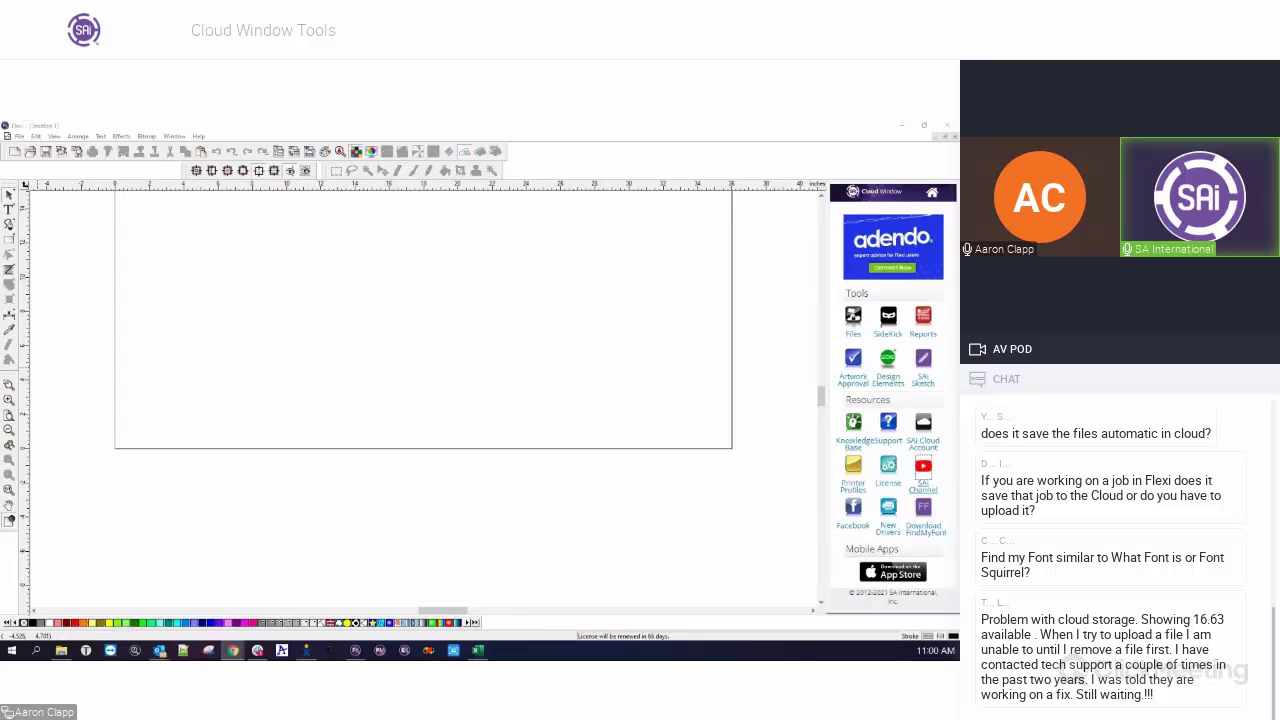
pyautogui.click(247, 396)
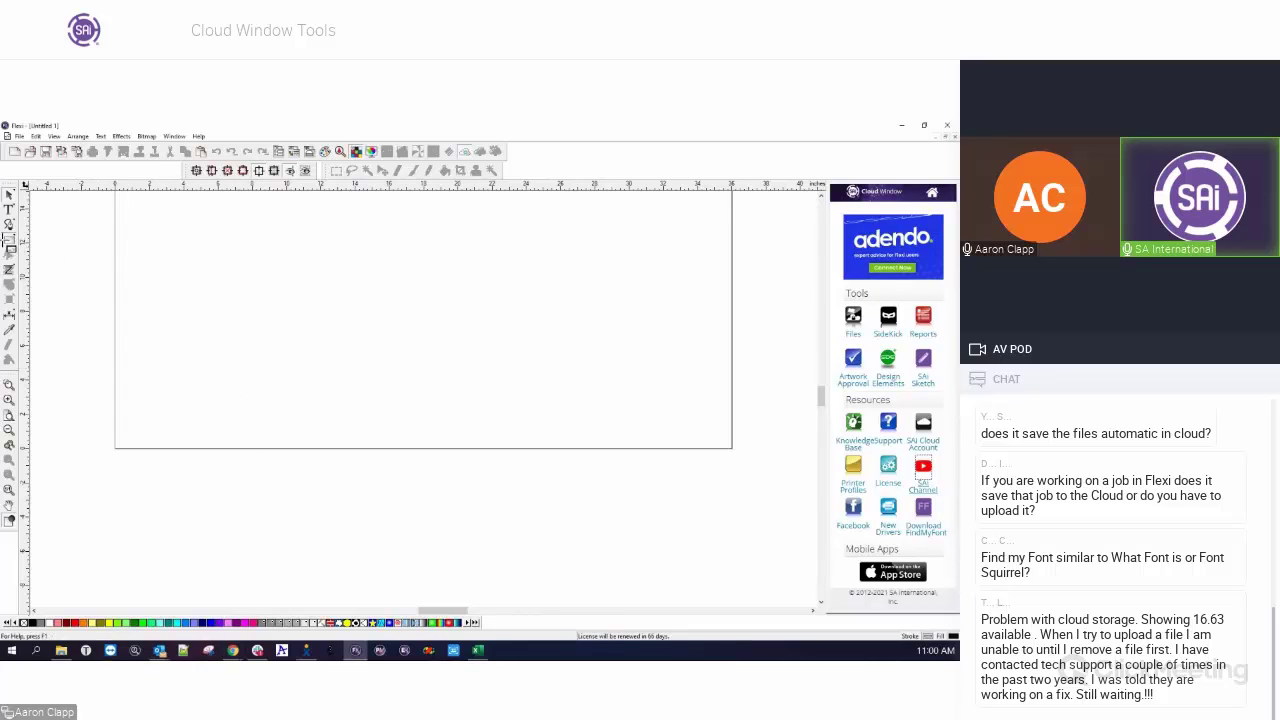
pyautogui.moveTo(191, 268); pyautogui.dragTo(315, 321)
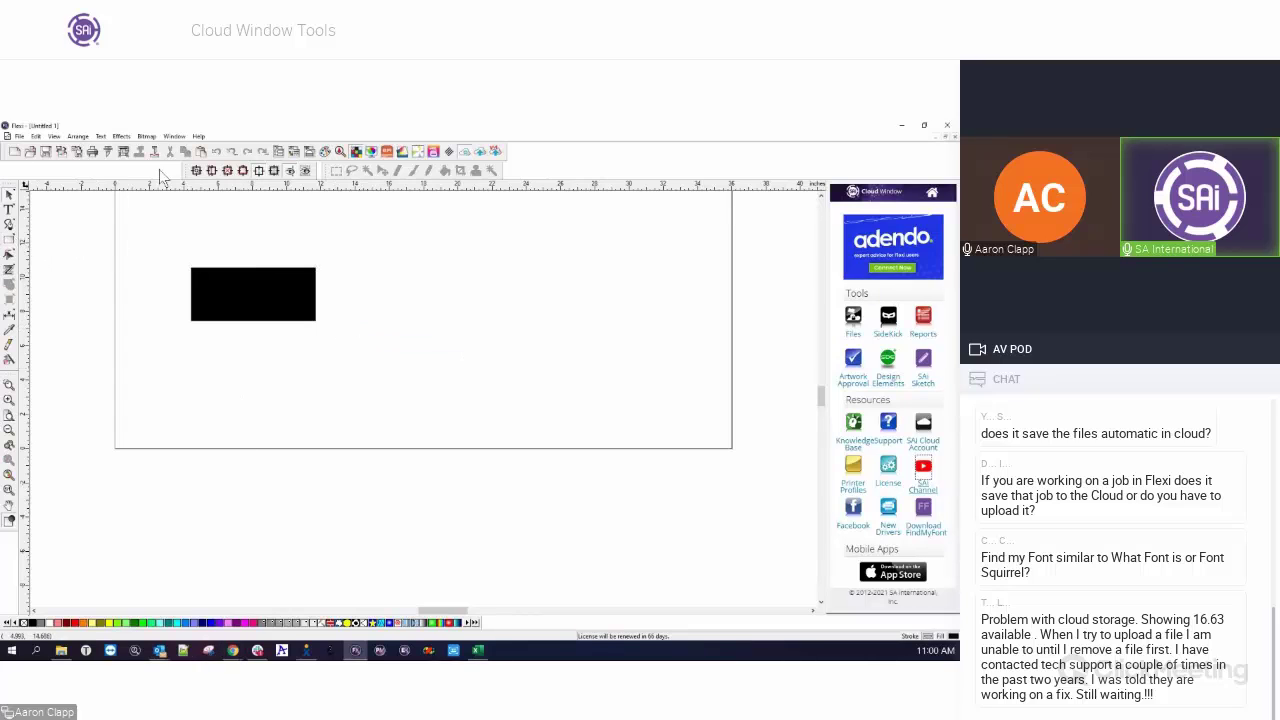
pyautogui.click(19, 136)
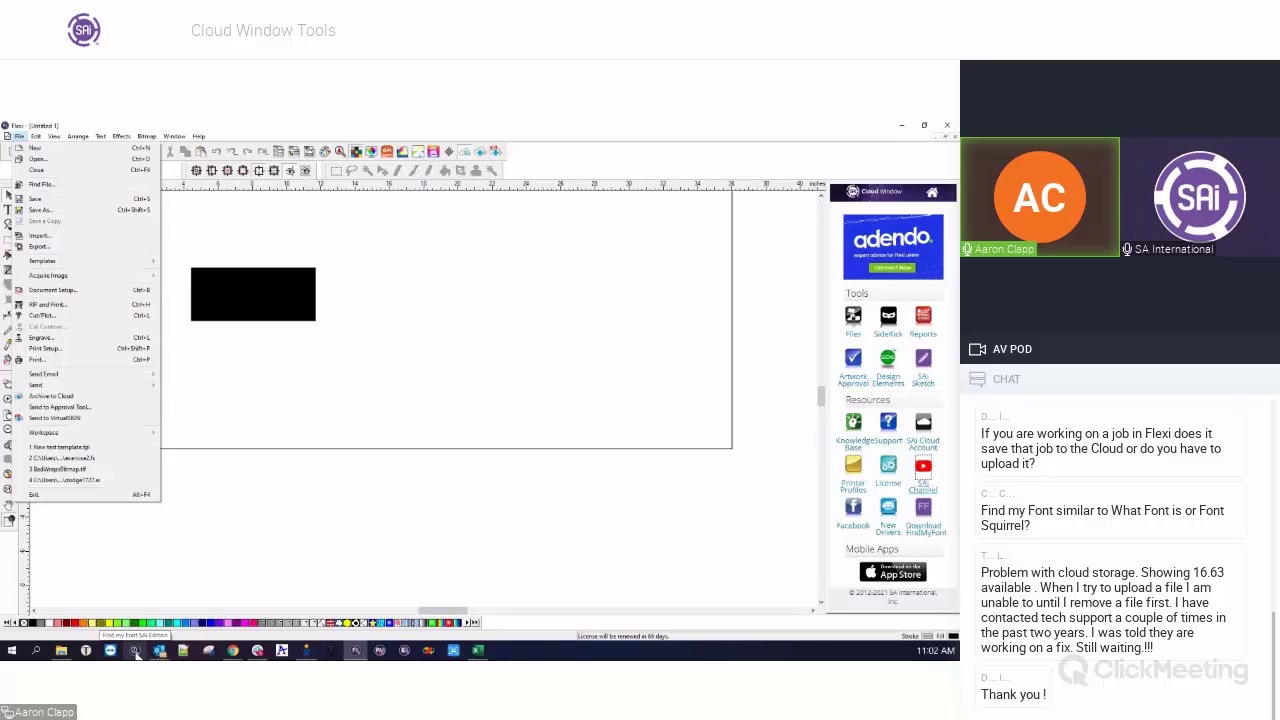
# Dismiss the File menu, leaving the black rectangle on the Untitled-1 page.
pyautogui.click(160, 600)
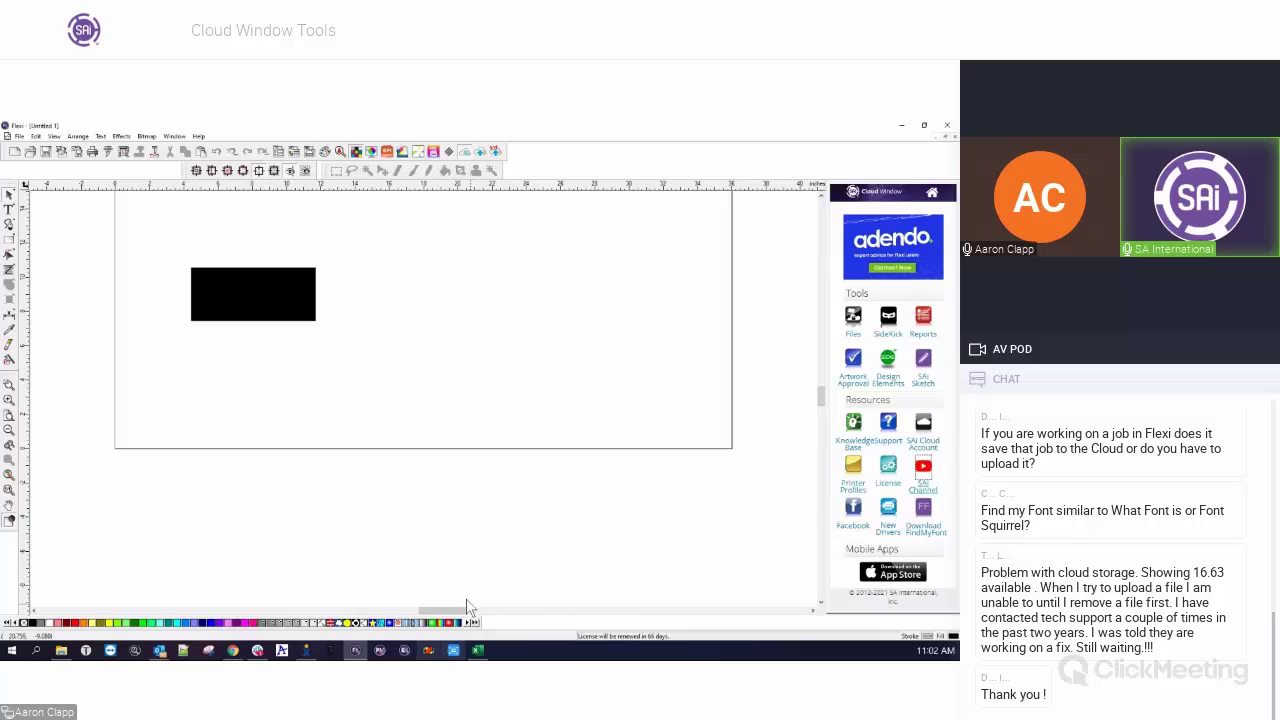
# Marquee-select the black rectangle and delete it to empty the page.
pyautogui.moveTo(132, 224); pyautogui.dragTo(375, 376)
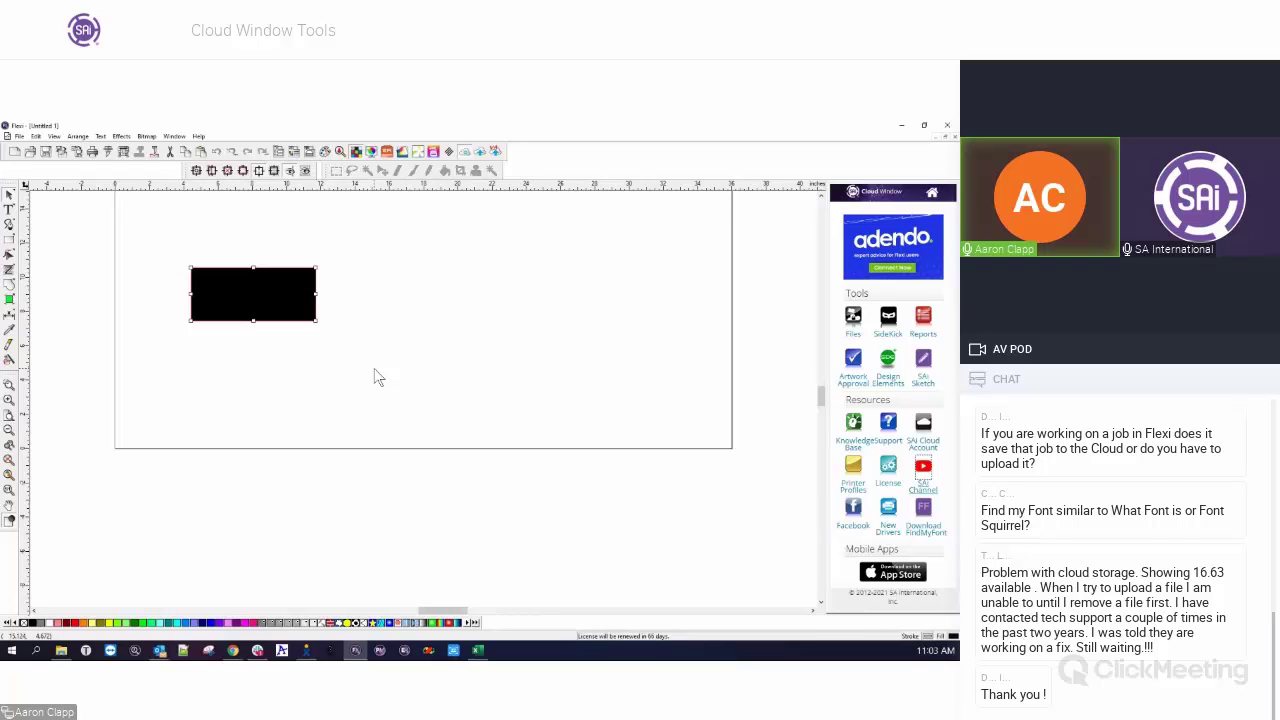
pyautogui.press('Delete')
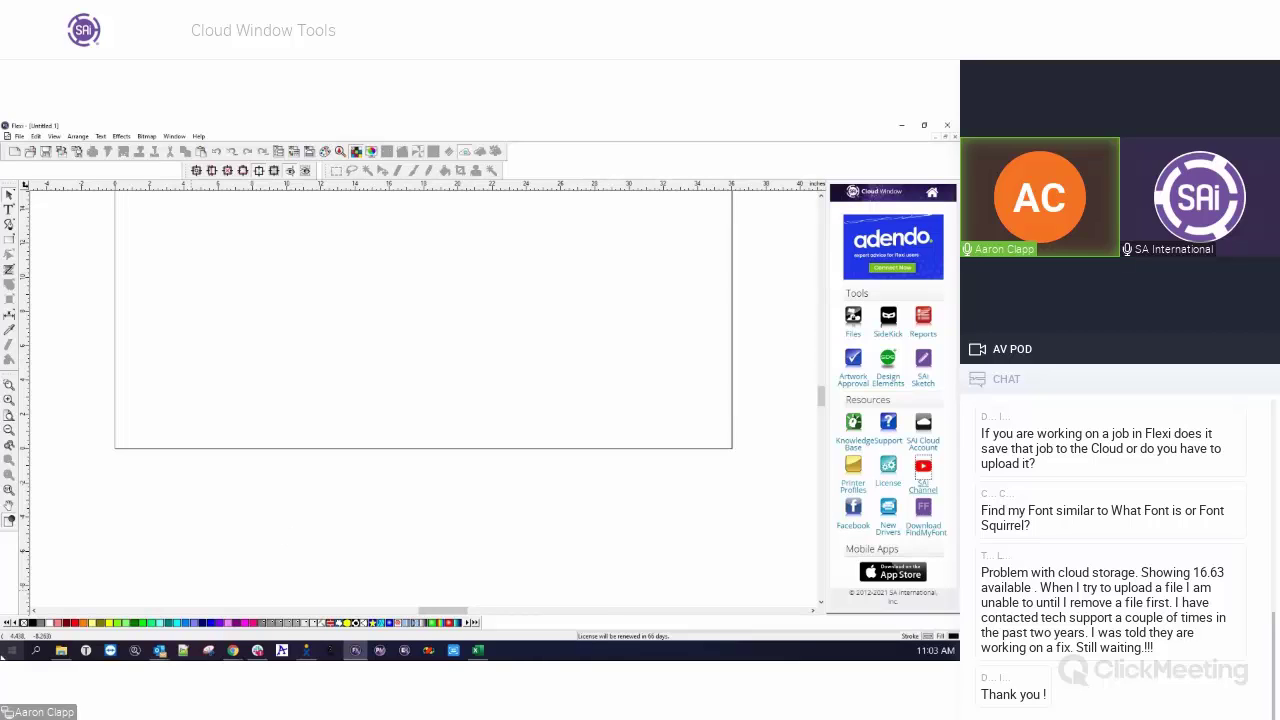
pyautogui.click(232, 650)
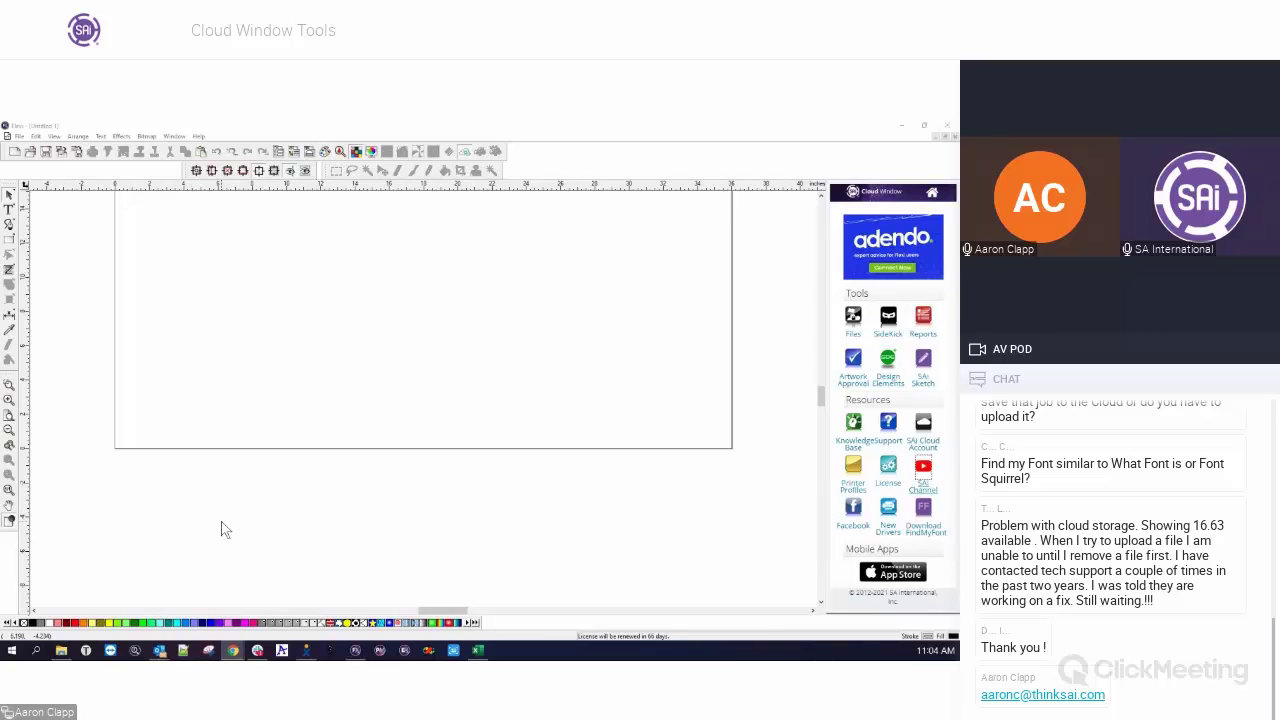
pyautogui.moveTo(259, 651)
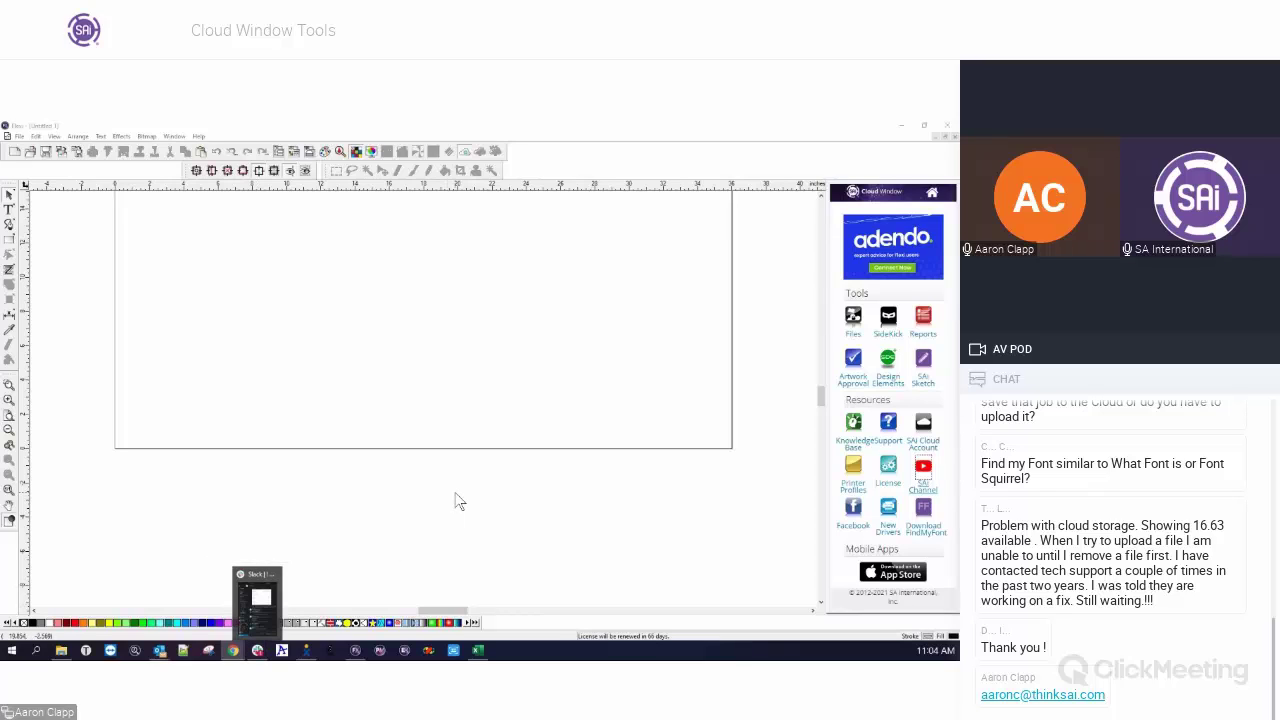